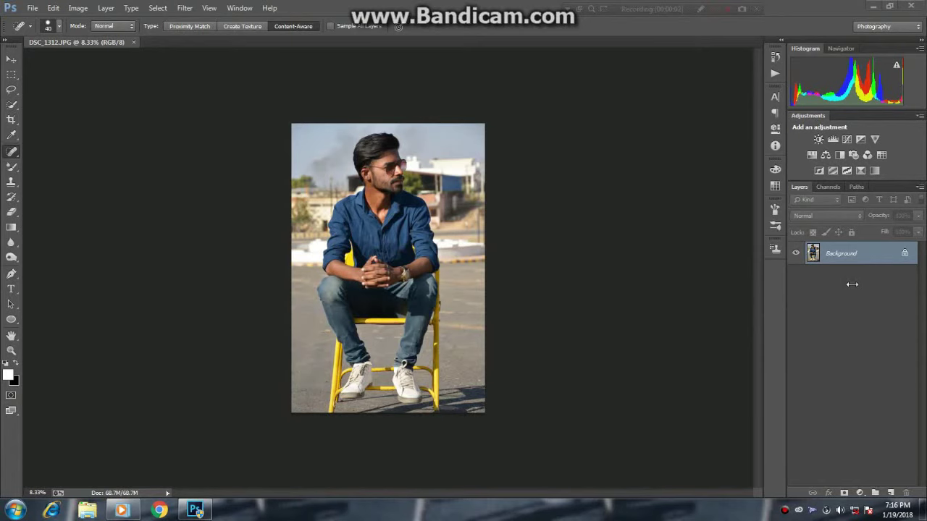
Duplicate the Background layer and open the copy in the Camera Raw Filter.
{"action": "left_click_drag", "start_coordinate": [858, 254], "coordinate": [890, 489]}
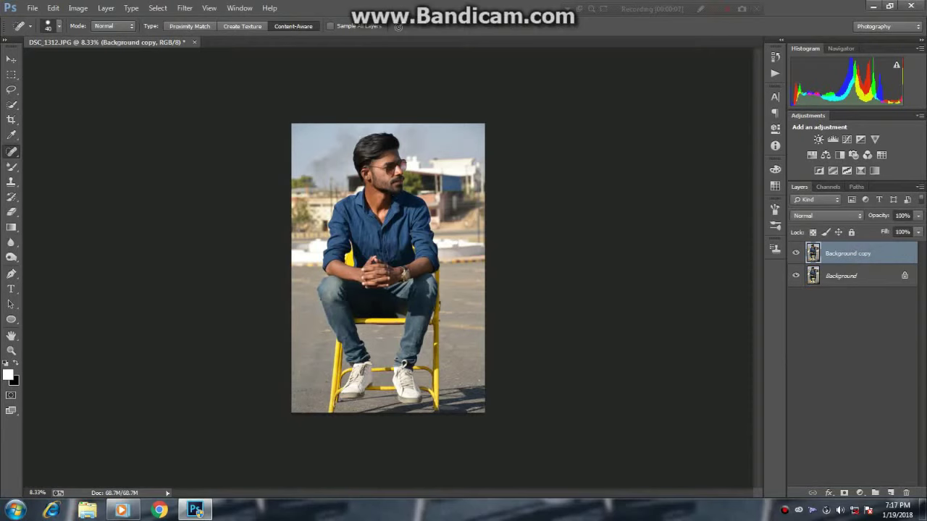
{"action": "left_click", "coordinate": [185, 9]}
{"action": "left_click", "coordinate": [214, 75]}
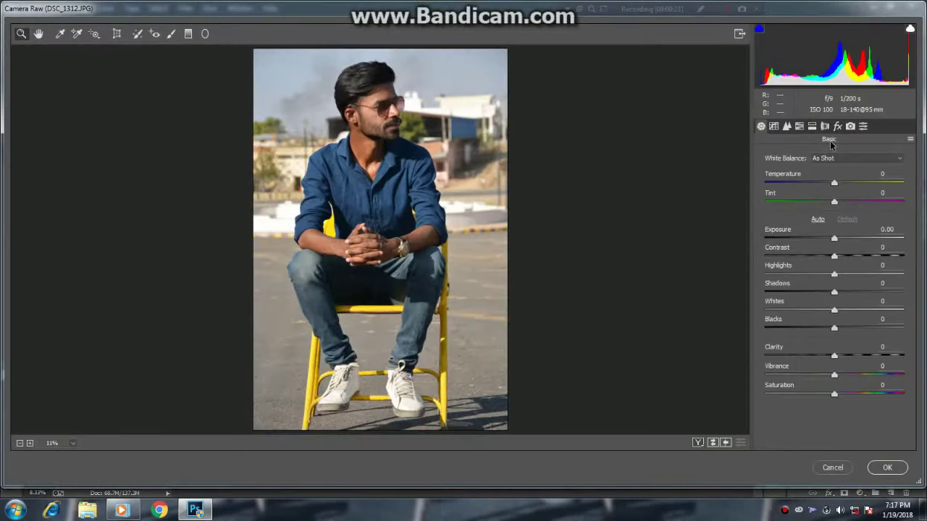
Set calibration primaries: Red Hue +56/Sat -15, Green Hue +73/Sat -31, Blue Hue -50/Sat -40.
{"action": "left_click", "coordinate": [850, 127]}
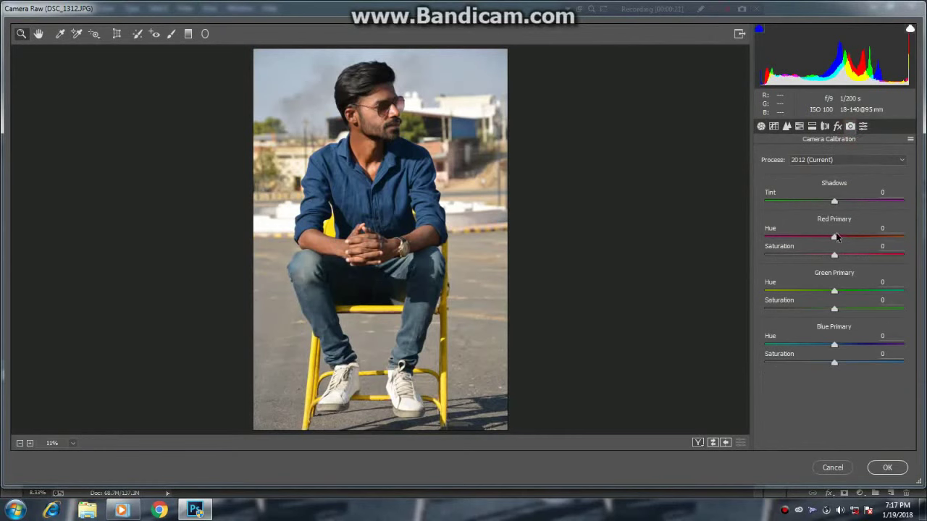
{"action": "left_click_drag", "start_coordinate": [836, 238], "coordinate": [848, 240]}
{"action": "left_click_drag", "start_coordinate": [834, 255], "coordinate": [825, 257]}
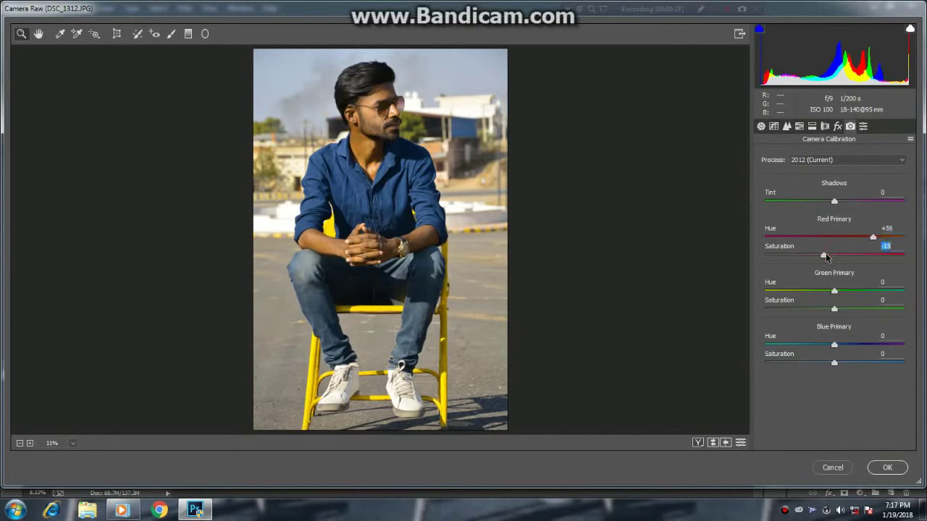
{"action": "mouse_move", "coordinate": [835, 291]}
{"action": "left_mouse_down"}
{"action": "mouse_move", "coordinate": [882, 294]}
{"action": "mouse_move", "coordinate": [817, 311]}
{"action": "left_mouse_up"}
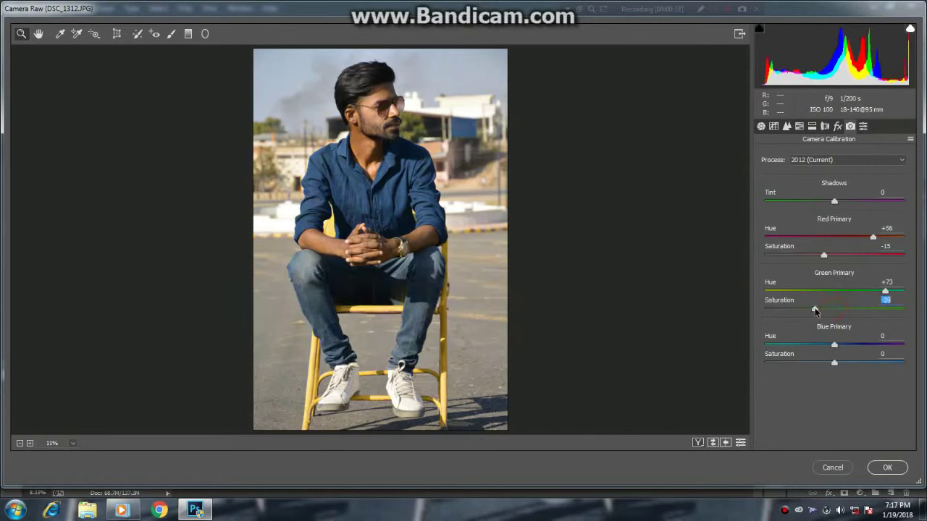
{"action": "left_click_drag", "start_coordinate": [814, 310], "coordinate": [812, 310]}
{"action": "left_click", "coordinate": [833, 346]}
{"action": "left_click_drag", "start_coordinate": [833, 347], "coordinate": [800, 345]}
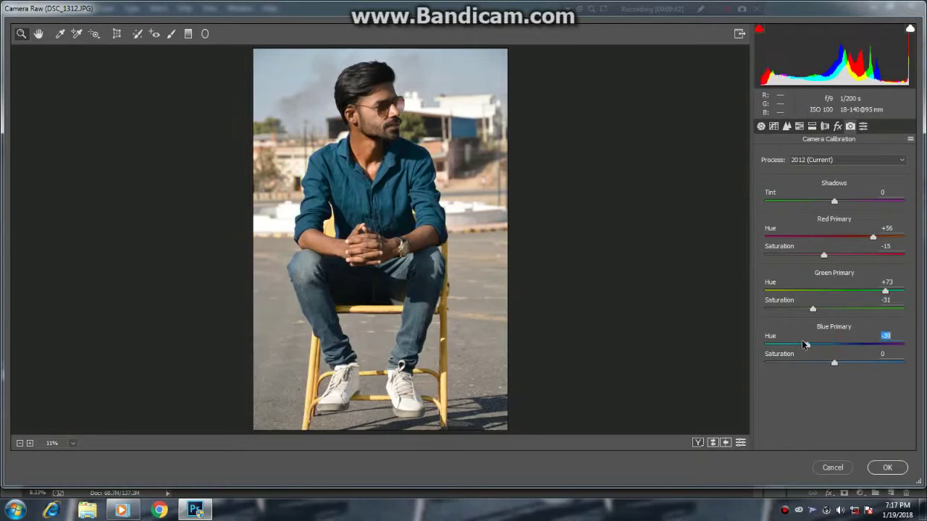
{"action": "left_click_drag", "start_coordinate": [833, 363], "coordinate": [813, 363]}
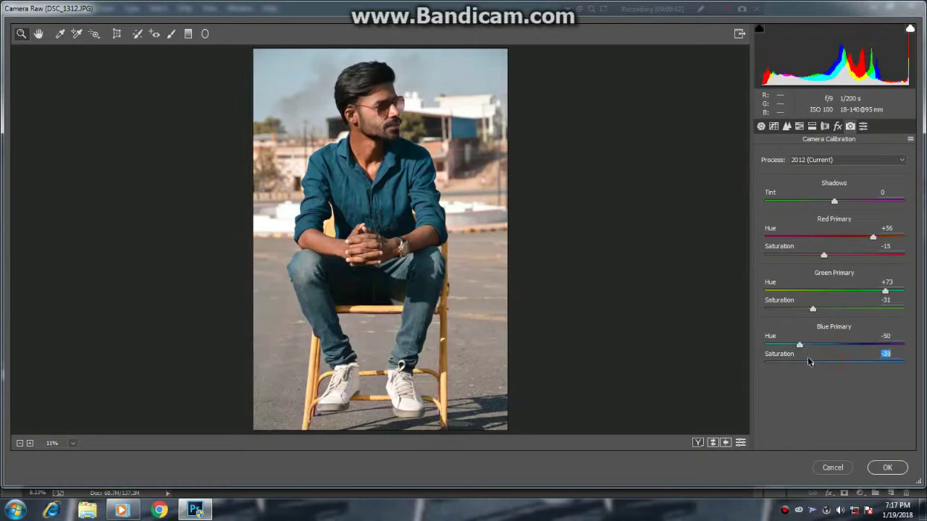
{"action": "left_click_drag", "start_coordinate": [804, 360], "coordinate": [806, 361]}
Cool the white balance to Temperature -6 and Tint -4.
{"action": "left_click", "coordinate": [760, 126]}
{"action": "left_click_drag", "start_coordinate": [834, 183], "coordinate": [828, 184]}
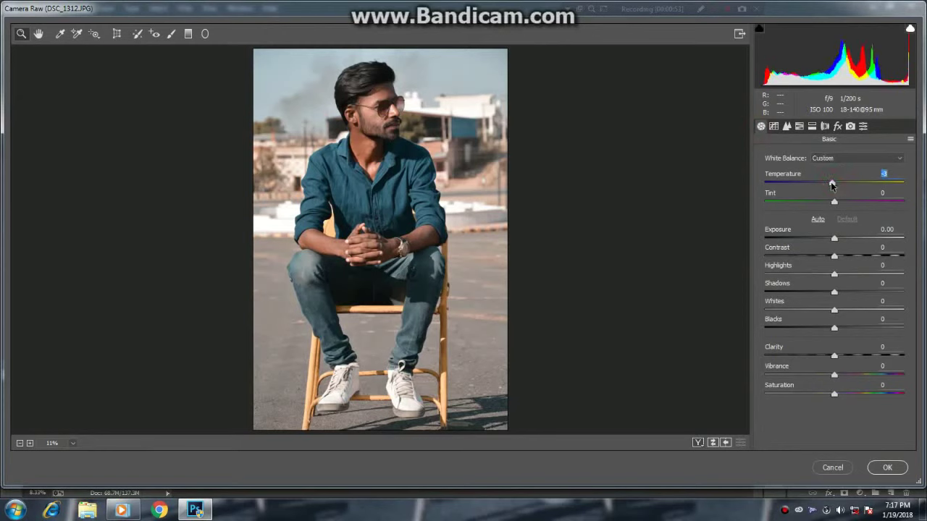
{"action": "left_click_drag", "start_coordinate": [829, 185], "coordinate": [832, 204]}
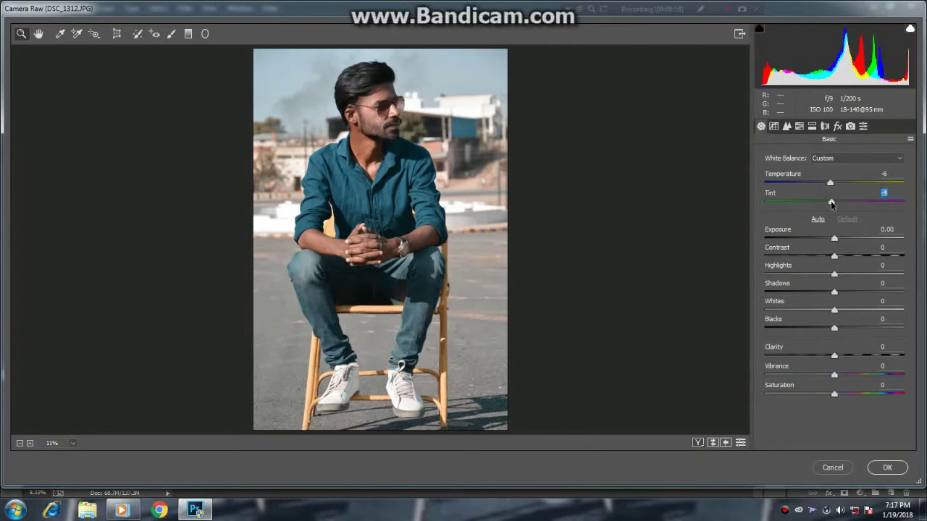
Set Exposure +0.15, Contrast +14, Highlights +12, Shadows -21, Whites +10, Blacks -27, Clarity +14.
{"action": "left_click_drag", "start_coordinate": [835, 240], "coordinate": [846, 258]}
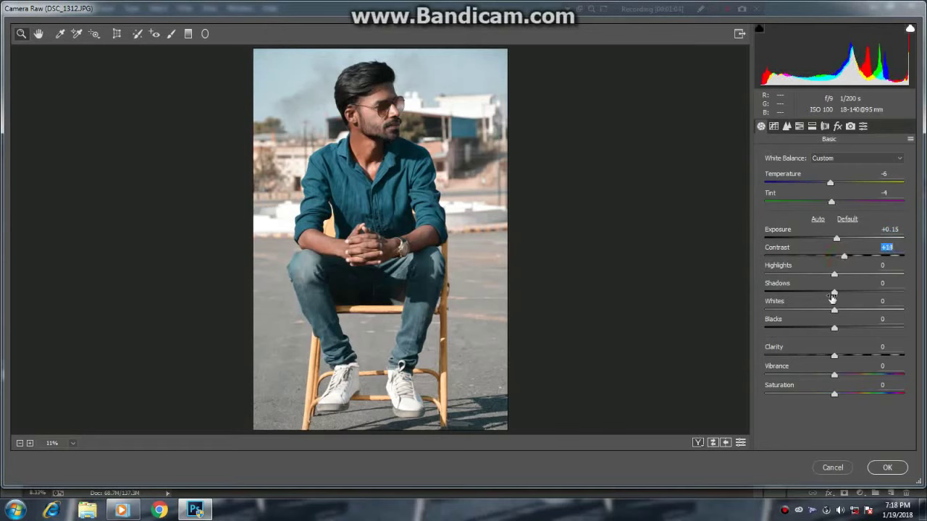
{"action": "mouse_move", "coordinate": [835, 292]}
{"action": "left_mouse_down"}
{"action": "mouse_move", "coordinate": [821, 292]}
{"action": "mouse_move", "coordinate": [845, 278]}
{"action": "left_mouse_up"}
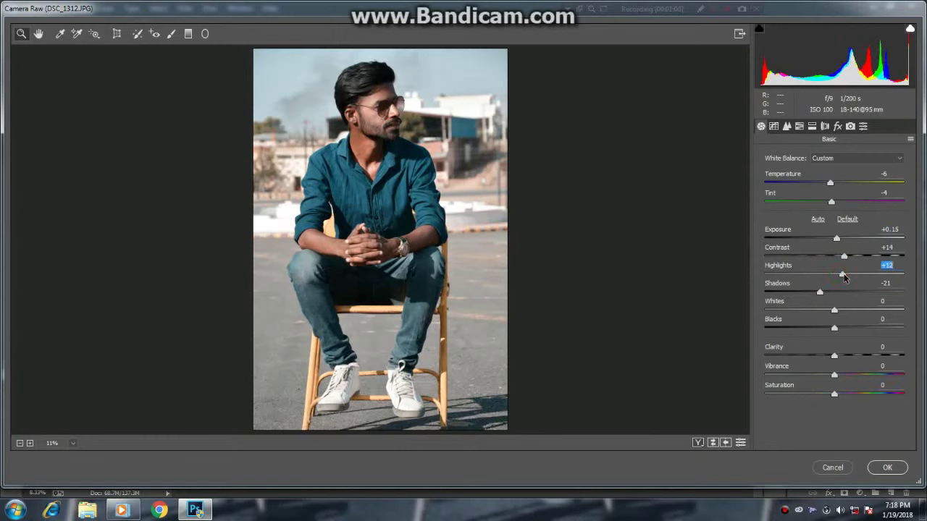
{"action": "mouse_move", "coordinate": [834, 328]}
{"action": "left_mouse_down"}
{"action": "mouse_move", "coordinate": [816, 330]}
{"action": "mouse_move", "coordinate": [840, 310]}
{"action": "left_mouse_up"}
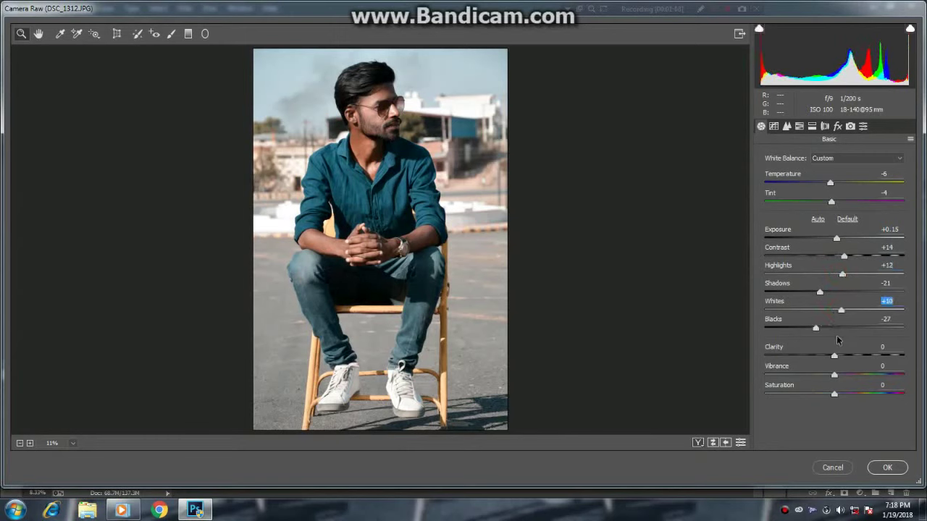
{"action": "left_click_drag", "start_coordinate": [835, 356], "coordinate": [845, 355]}
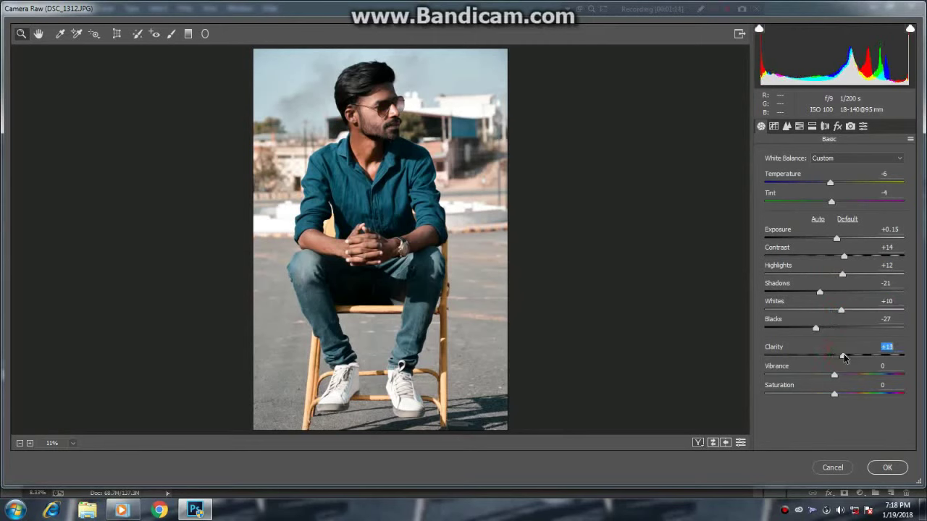
{"action": "left_click", "coordinate": [773, 126]}
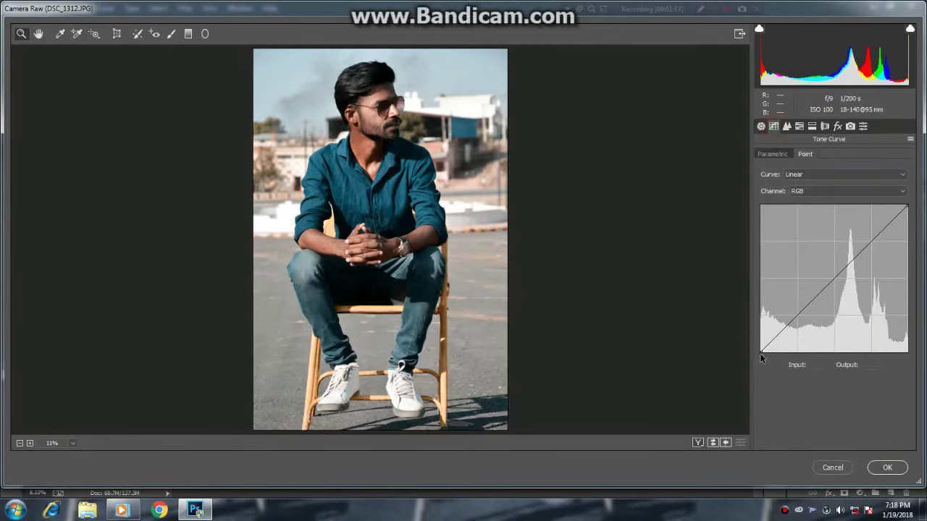
Shape the point curve with points at 62/63 and 193/192, white point 224, black point 11.
{"action": "left_click", "coordinate": [762, 351]}
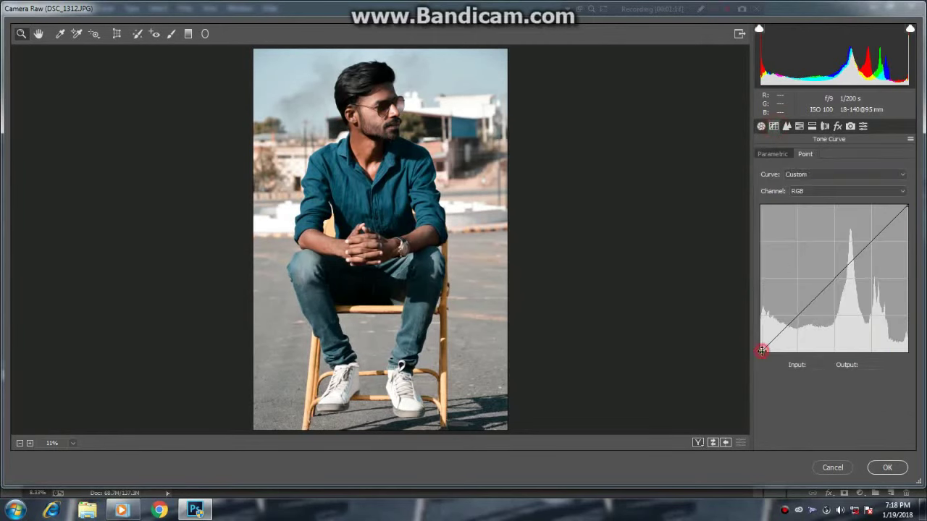
{"action": "left_click", "coordinate": [795, 315]}
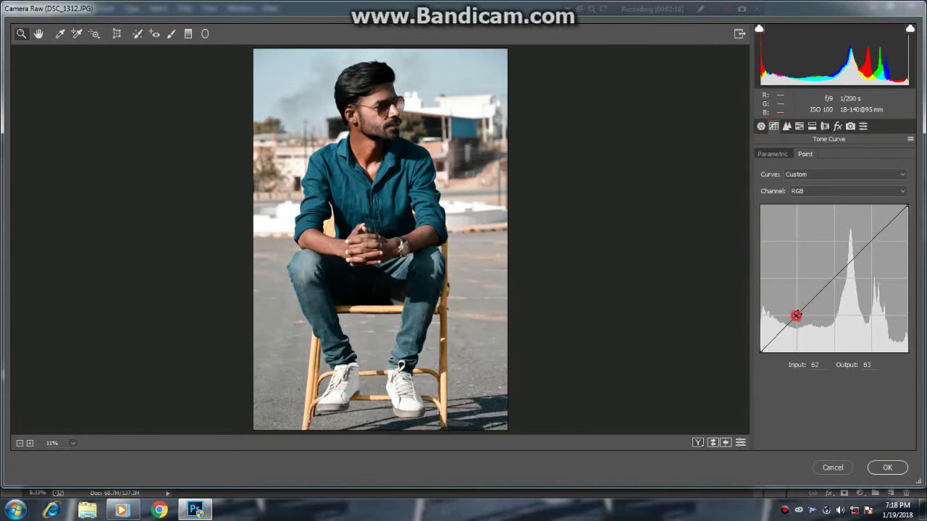
{"action": "left_click", "coordinate": [870, 241]}
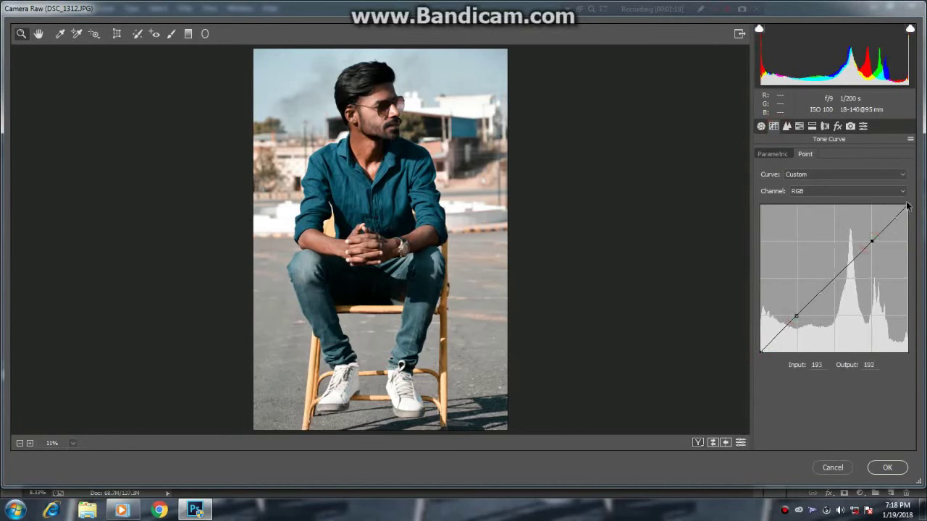
{"action": "mouse_move", "coordinate": [906, 206]}
{"action": "left_mouse_down"}
{"action": "mouse_move", "coordinate": [911, 222]}
{"action": "mouse_move", "coordinate": [874, 239]}
{"action": "left_mouse_up"}
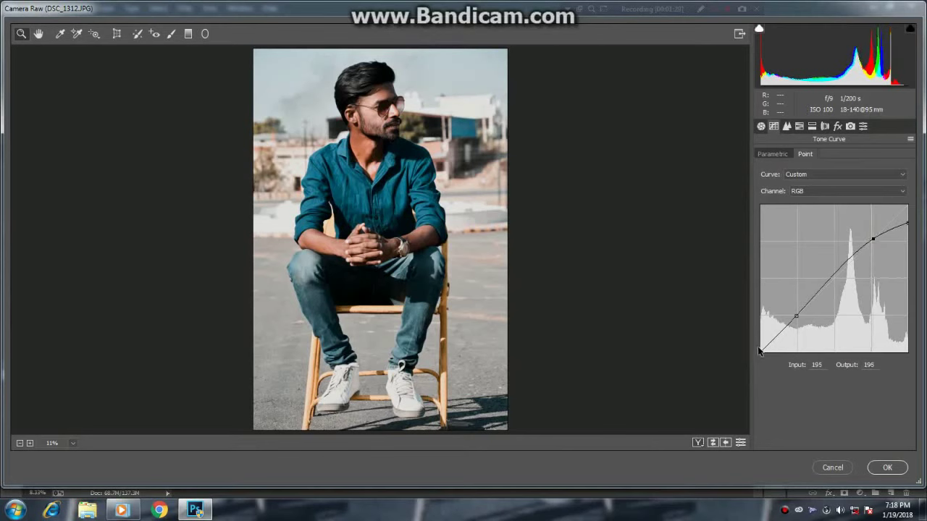
{"action": "left_click_drag", "start_coordinate": [759, 349], "coordinate": [758, 344]}
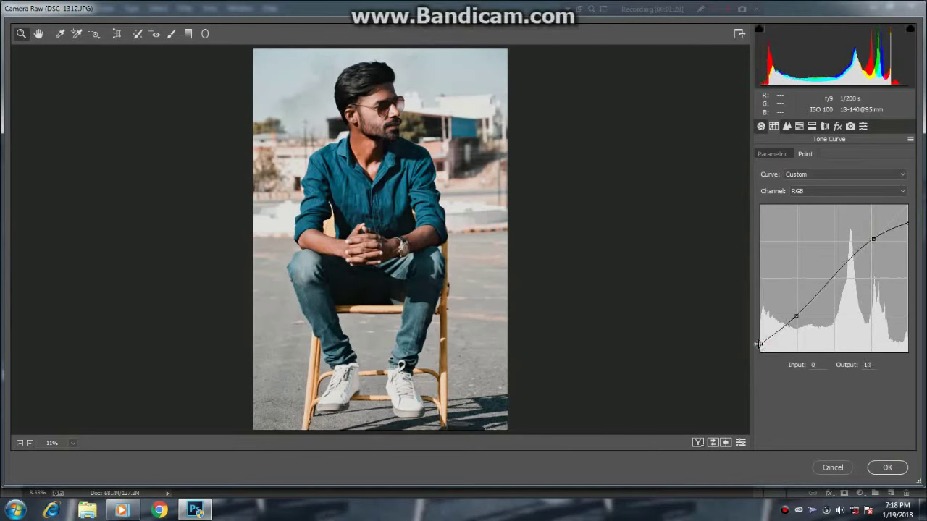
{"action": "left_click", "coordinate": [798, 316]}
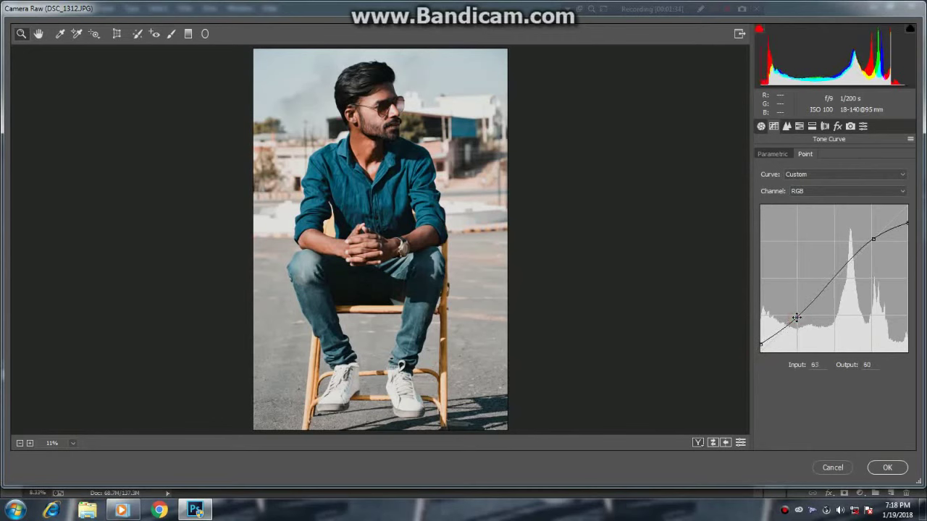
{"action": "left_click", "coordinate": [786, 126]}
Shift HSL hues: Reds +31, Oranges +21, Yellows -53, Aquas +31, Blues +18.
{"action": "left_click", "coordinate": [768, 174]}
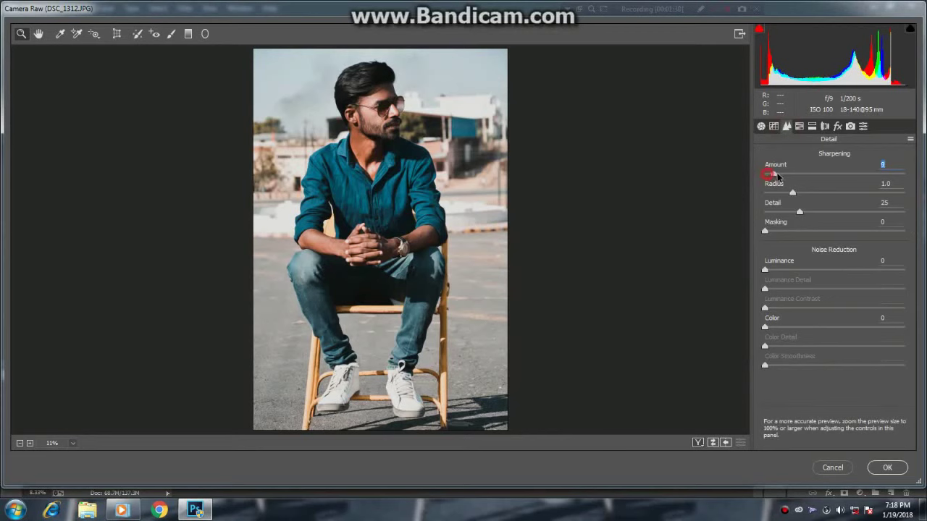
{"action": "left_click", "coordinate": [799, 126]}
{"action": "left_click", "coordinate": [764, 172]}
{"action": "mouse_move", "coordinate": [835, 210]}
{"action": "left_mouse_down"}
{"action": "mouse_move", "coordinate": [856, 212]}
{"action": "mouse_move", "coordinate": [849, 230]}
{"action": "mouse_move", "coordinate": [827, 249]}
{"action": "mouse_move", "coordinate": [798, 250]}
{"action": "left_mouse_up"}
{"action": "left_click_drag", "start_coordinate": [834, 288], "coordinate": [856, 286]}
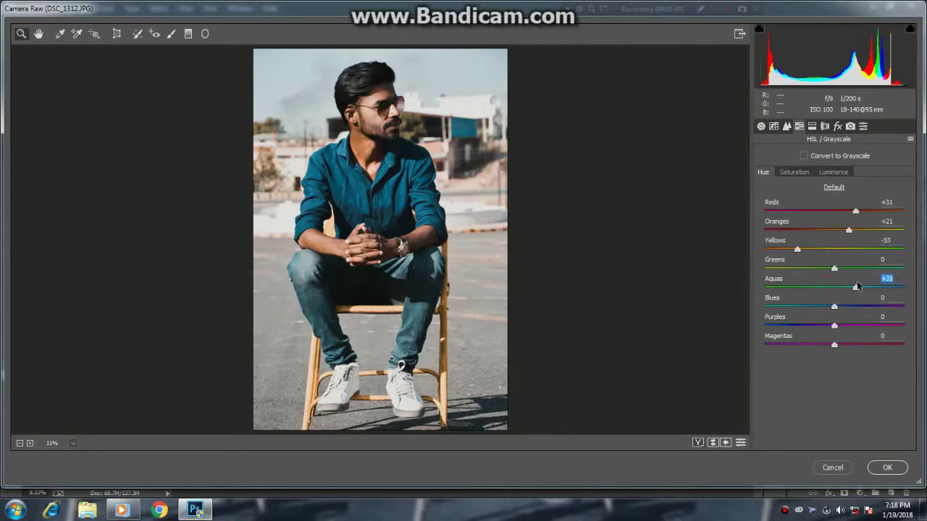
{"action": "left_click_drag", "start_coordinate": [835, 306], "coordinate": [851, 307]}
Set HSL saturation: Reds +24, Oranges -13, Yellows -38, Aquas +31.
{"action": "left_click", "coordinate": [795, 173]}
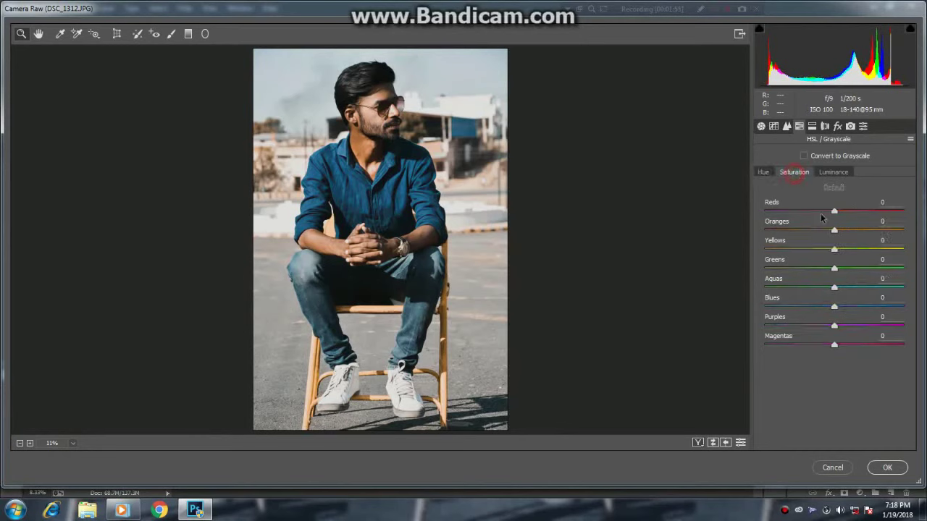
{"action": "left_click_drag", "start_coordinate": [834, 230], "coordinate": [802, 250]}
{"action": "left_click_drag", "start_coordinate": [834, 212], "coordinate": [851, 213]}
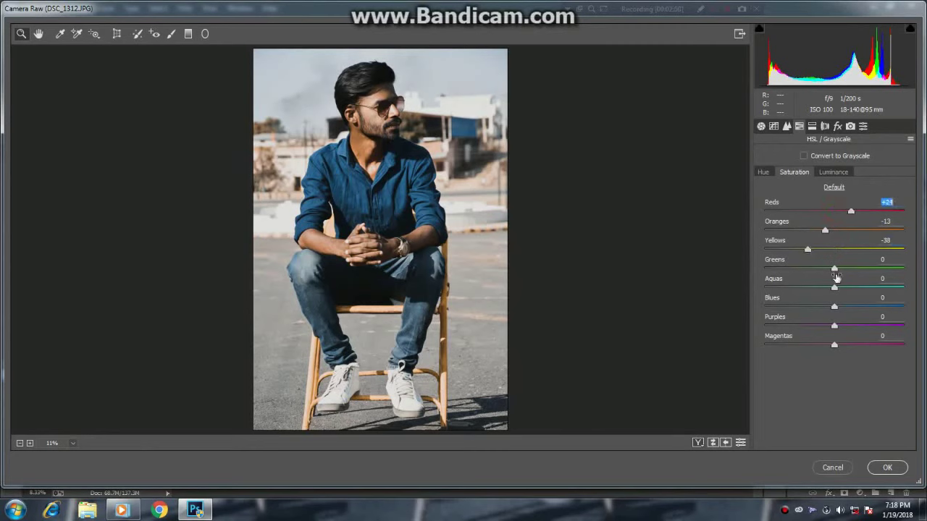
{"action": "mouse_move", "coordinate": [834, 288]}
{"action": "left_mouse_down"}
{"action": "mouse_move", "coordinate": [856, 288]}
{"action": "mouse_move", "coordinate": [849, 307]}
{"action": "left_mouse_up"}
Split-tone highlights Hue 29/Sat 5 and shadows Hue 231/Sat 5, and add a -23 vignette.
{"action": "left_click", "coordinate": [812, 126]}
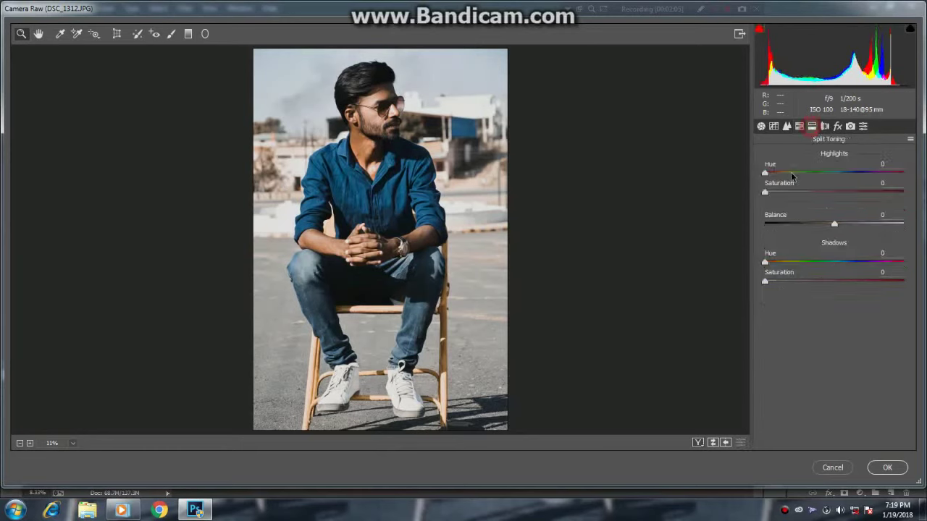
{"action": "left_click", "coordinate": [769, 173]}
{"action": "left_click_drag", "start_coordinate": [766, 192], "coordinate": [772, 194]}
{"action": "left_click_drag", "start_coordinate": [766, 262], "coordinate": [854, 269]}
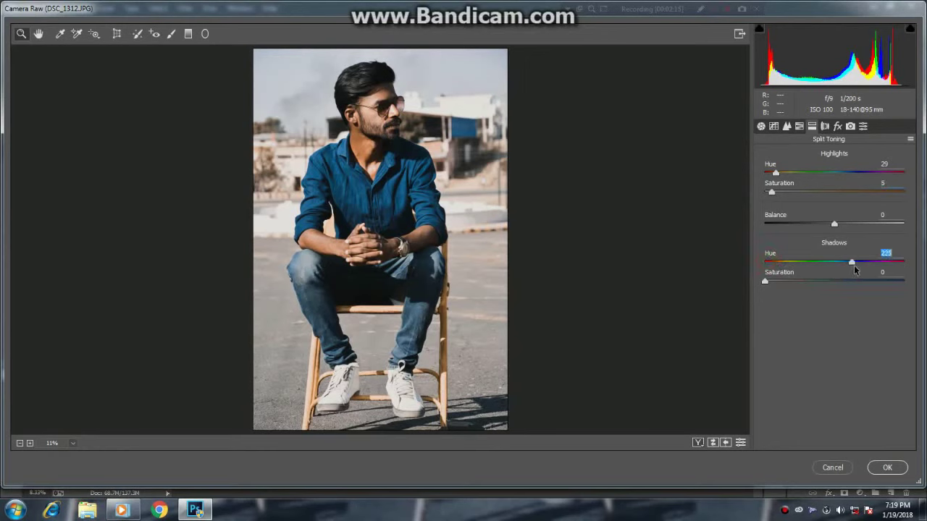
{"action": "left_click_drag", "start_coordinate": [766, 282], "coordinate": [770, 283]}
{"action": "left_click", "coordinate": [826, 127]}
{"action": "left_click_drag", "start_coordinate": [834, 317], "coordinate": [821, 318]}
Deepen the vignette slightly, review Calibration and Presets, and apply the Camera Raw grade.
{"action": "key", "text": "Down"}
{"action": "key", "text": "Down"}
{"action": "key", "text": "Down"}
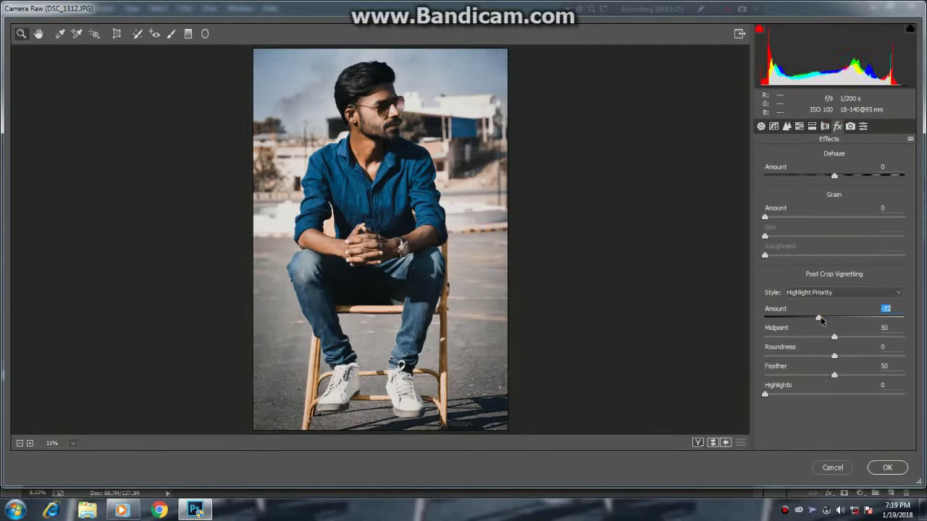
{"action": "left_click", "coordinate": [852, 127]}
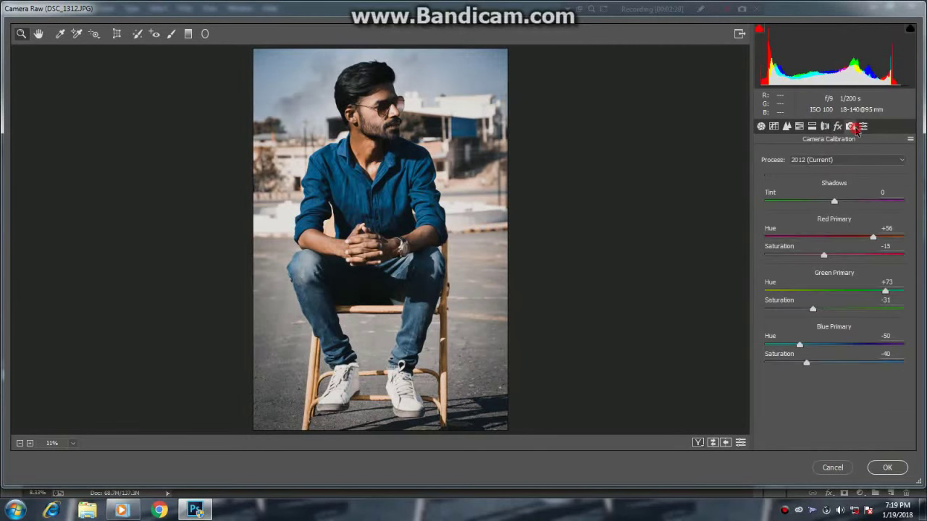
{"action": "left_click", "coordinate": [863, 127]}
{"action": "left_click", "coordinate": [887, 468]}
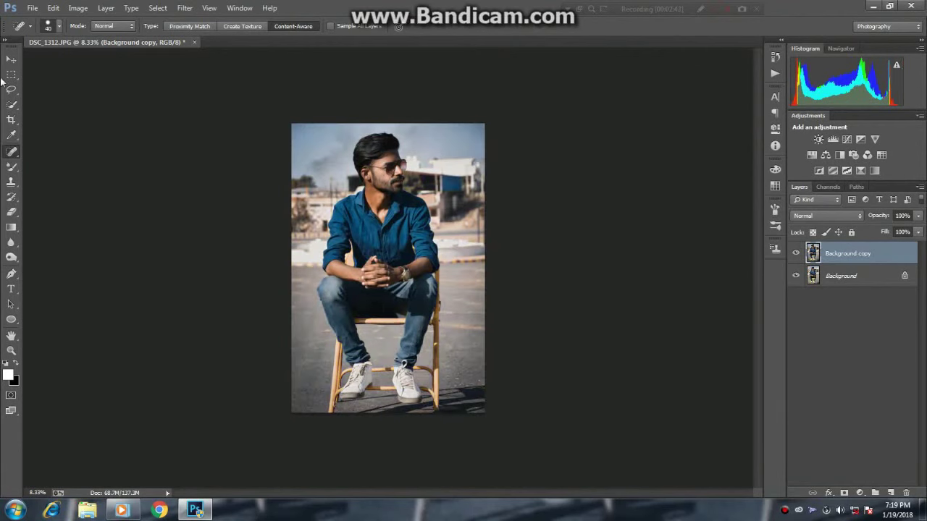
Zoom into the face and heal a small skin blemish with the Spot Healing Brush.
{"action": "left_click", "coordinate": [11, 58]}
{"action": "scroll", "coordinate": [391, 177], "scroll_direction": "up", "scroll_amount": 2}
{"action": "scroll", "coordinate": [387, 172], "scroll_direction": "up", "scroll_amount": 2}
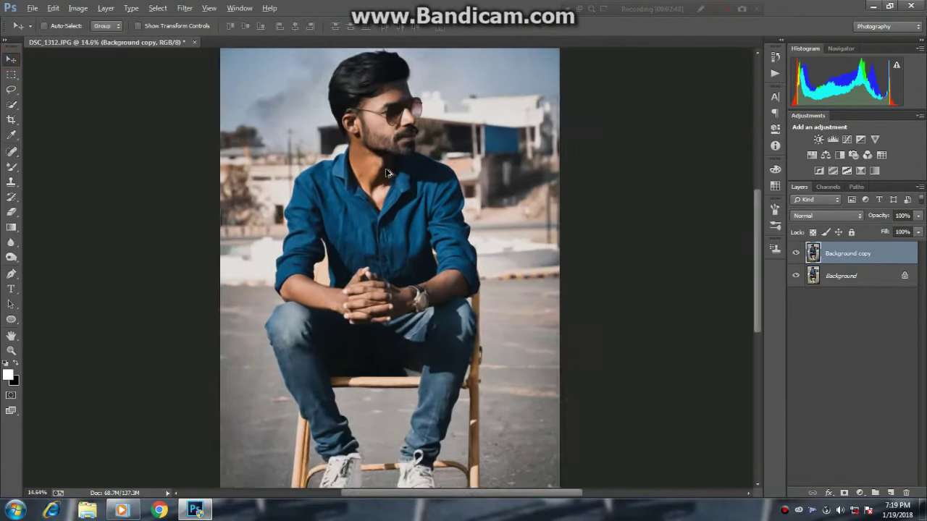
{"action": "scroll", "coordinate": [378, 234], "scroll_direction": "up", "scroll_amount": 4}
{"action": "scroll", "coordinate": [378, 233], "scroll_direction": "up", "scroll_amount": 4}
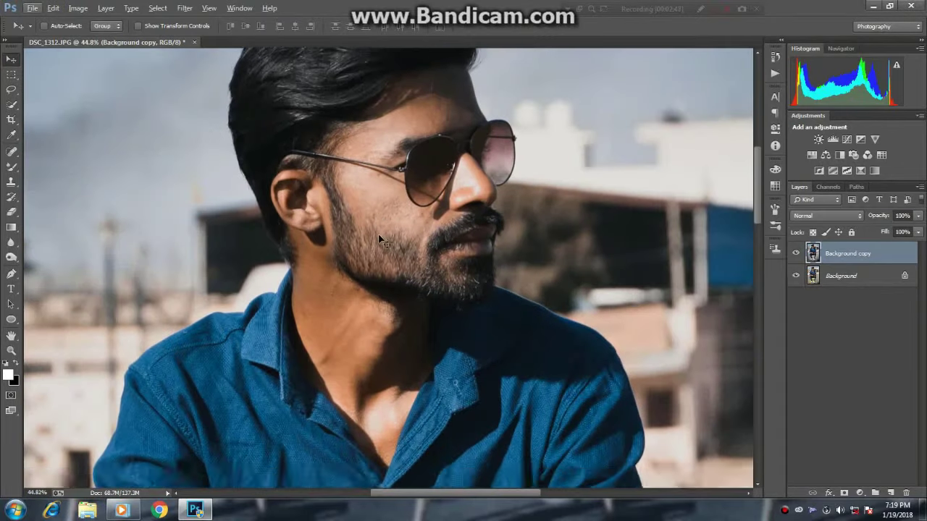
{"action": "key", "text": "j"}
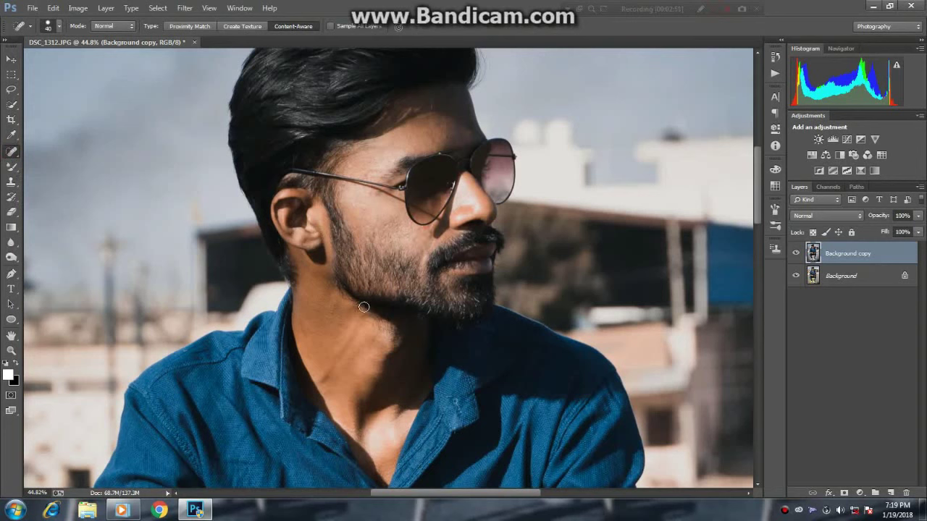
{"action": "left_click", "coordinate": [384, 157]}
Duplicate the retouched layer and smooth the forehead, nose and jaw skin with the Mixer Brush.
{"action": "left_click_drag", "start_coordinate": [857, 252], "coordinate": [891, 493]}
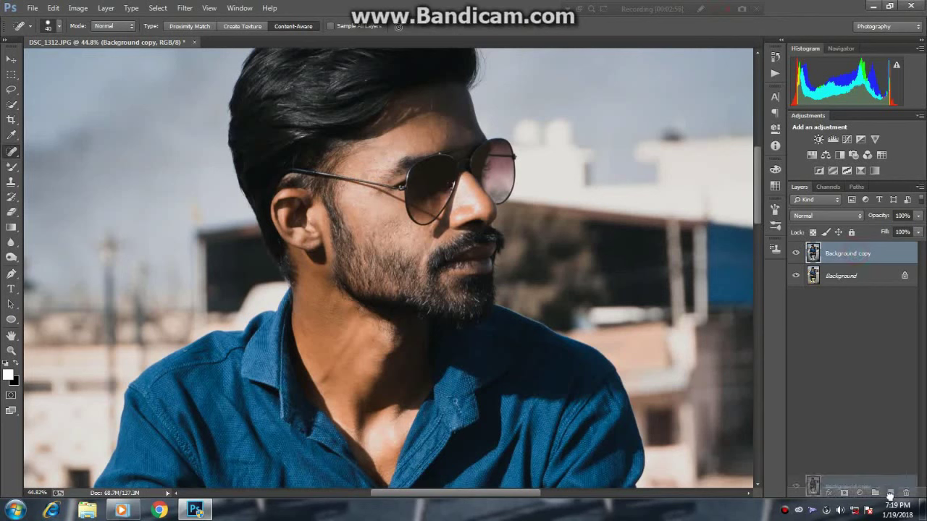
{"action": "left_click", "coordinate": [11, 166]}
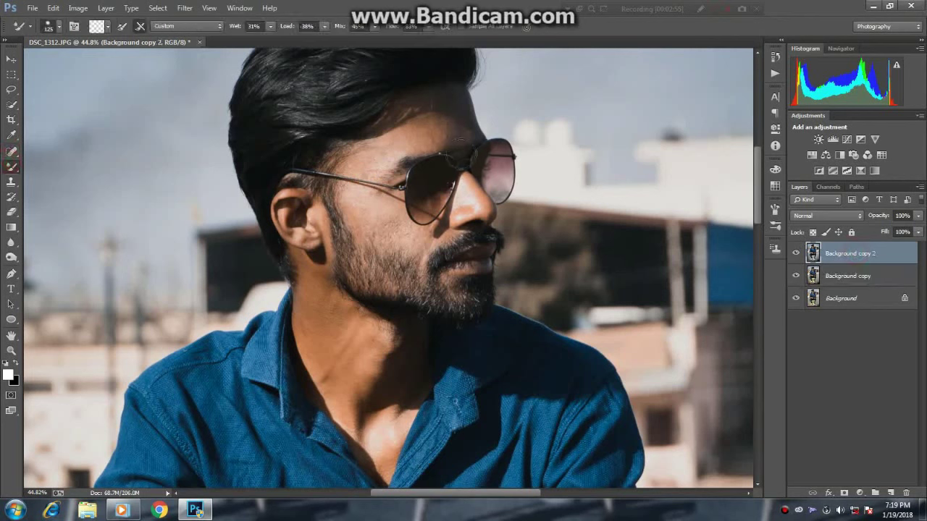
{"action": "left_click_drag", "start_coordinate": [407, 143], "coordinate": [456, 134]}
{"action": "right_click", "coordinate": [11, 168]}
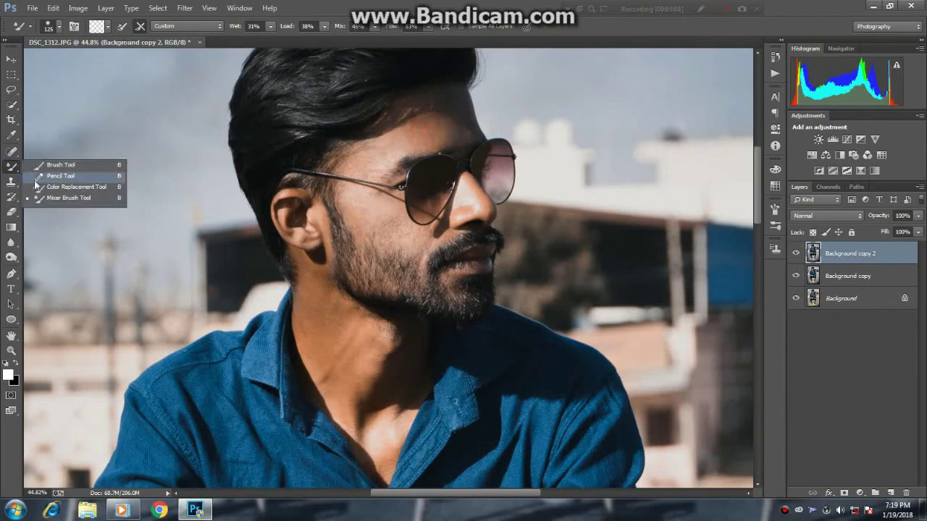
{"action": "left_click", "coordinate": [53, 202]}
{"action": "mouse_move", "coordinate": [387, 151]}
{"action": "left_mouse_down"}
{"action": "mouse_move", "coordinate": [377, 151]}
{"action": "mouse_move", "coordinate": [367, 190]}
{"action": "mouse_move", "coordinate": [391, 229]}
{"action": "mouse_move", "coordinate": [407, 233]}
{"action": "left_mouse_up"}
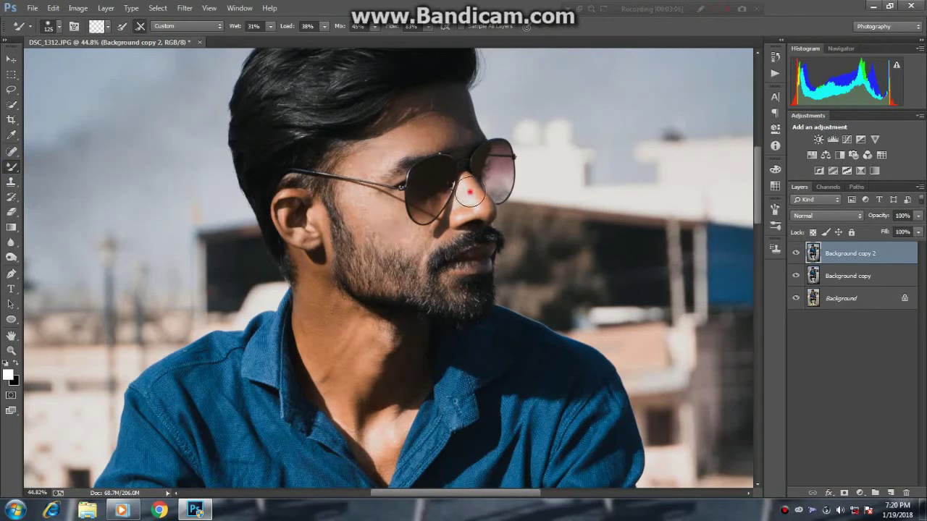
{"action": "left_click", "coordinate": [474, 194]}
{"action": "mouse_move", "coordinate": [313, 319]}
{"action": "left_mouse_down"}
{"action": "mouse_move", "coordinate": [315, 277]}
{"action": "mouse_move", "coordinate": [342, 325]}
{"action": "left_mouse_up"}
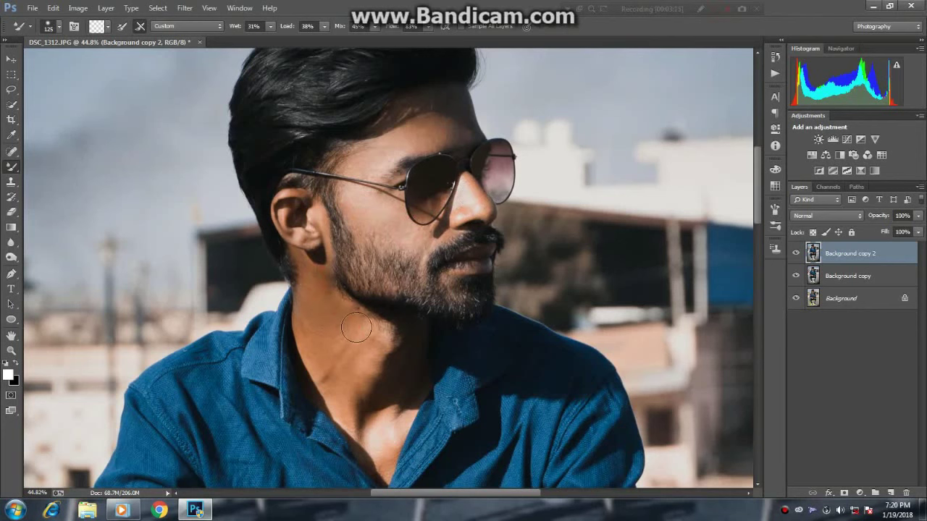
Smooth the skin down the neck, along the left forearm and over the wrist.
{"action": "scroll", "coordinate": [331, 322], "scroll_direction": "down", "scroll_amount": 1}
{"action": "scroll", "coordinate": [331, 322], "scroll_direction": "down", "scroll_amount": 3}
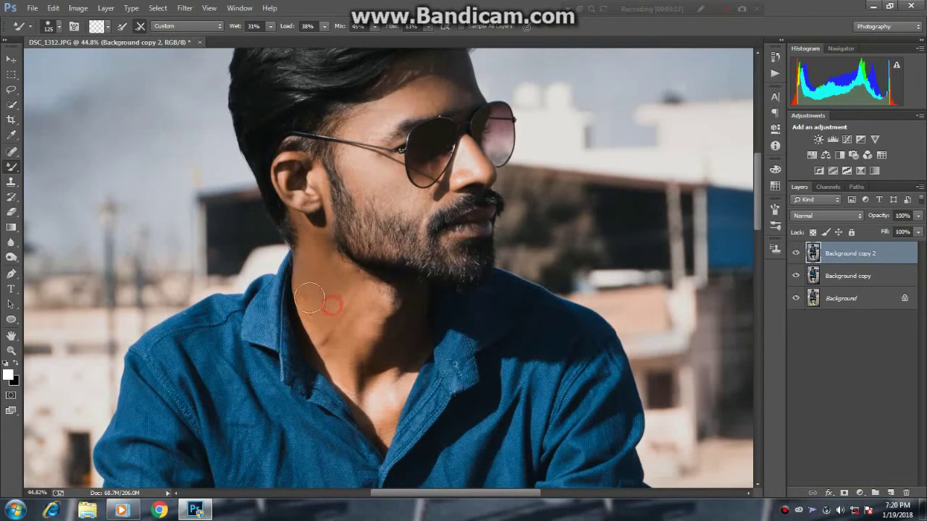
{"action": "mouse_move", "coordinate": [327, 292]}
{"action": "left_mouse_down"}
{"action": "mouse_move", "coordinate": [347, 371]}
{"action": "mouse_move", "coordinate": [381, 380]}
{"action": "left_mouse_up"}
{"action": "scroll", "coordinate": [358, 362], "scroll_direction": "down", "scroll_amount": 2}
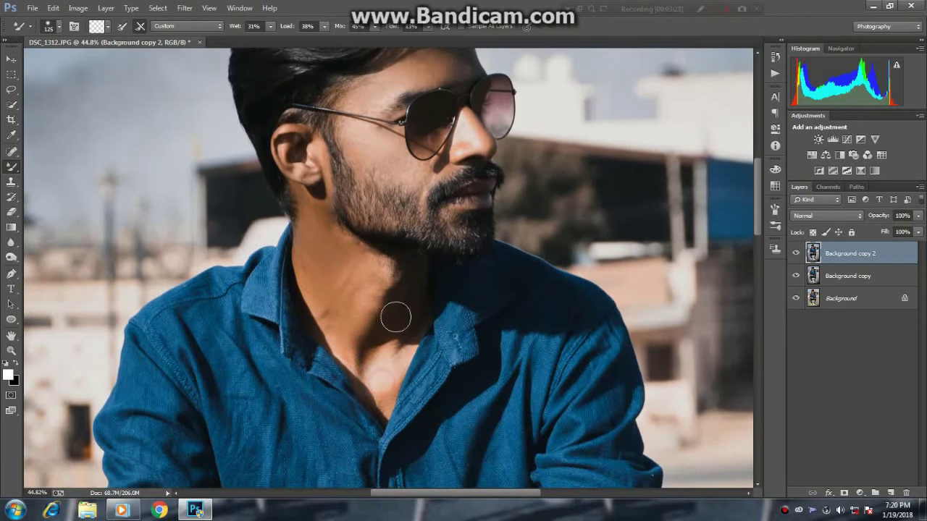
{"action": "scroll", "coordinate": [362, 304], "scroll_direction": "down", "scroll_amount": 3}
{"action": "scroll", "coordinate": [265, 331], "scroll_direction": "down", "scroll_amount": 5}
{"action": "scroll", "coordinate": [203, 332], "scroll_direction": "down", "scroll_amount": 3}
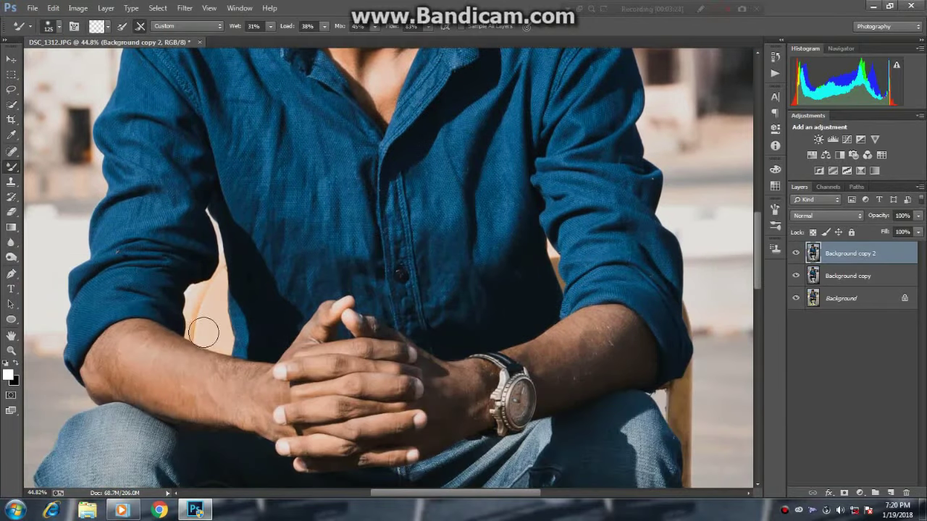
{"action": "mouse_move", "coordinate": [150, 338]}
{"action": "left_mouse_down"}
{"action": "mouse_move", "coordinate": [176, 356]}
{"action": "mouse_move", "coordinate": [166, 366]}
{"action": "mouse_move", "coordinate": [119, 355]}
{"action": "mouse_move", "coordinate": [124, 369]}
{"action": "mouse_move", "coordinate": [235, 375]}
{"action": "mouse_move", "coordinate": [181, 375]}
{"action": "mouse_move", "coordinate": [248, 405]}
{"action": "left_mouse_up"}
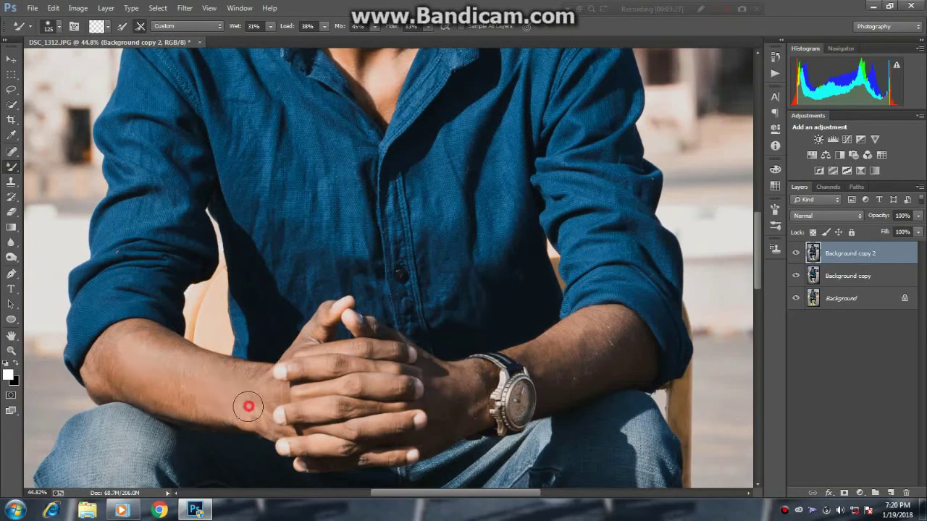
{"action": "left_click_drag", "start_coordinate": [165, 393], "coordinate": [228, 407]}
{"action": "mouse_move", "coordinate": [441, 383]}
{"action": "left_mouse_down"}
{"action": "mouse_move", "coordinate": [577, 354]}
{"action": "mouse_move", "coordinate": [614, 327]}
{"action": "mouse_move", "coordinate": [603, 347]}
{"action": "mouse_move", "coordinate": [536, 351]}
{"action": "mouse_move", "coordinate": [441, 384]}
{"action": "mouse_move", "coordinate": [481, 386]}
{"action": "mouse_move", "coordinate": [456, 406]}
{"action": "left_mouse_up"}
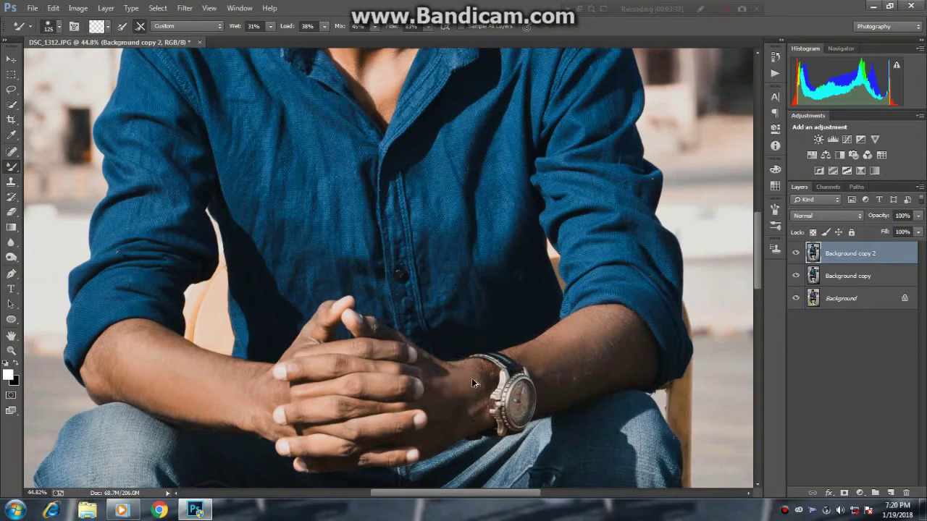
{"action": "mouse_move", "coordinate": [474, 387]}
{"action": "left_mouse_down"}
{"action": "mouse_move", "coordinate": [437, 406]}
{"action": "mouse_move", "coordinate": [451, 408]}
{"action": "left_mouse_up"}
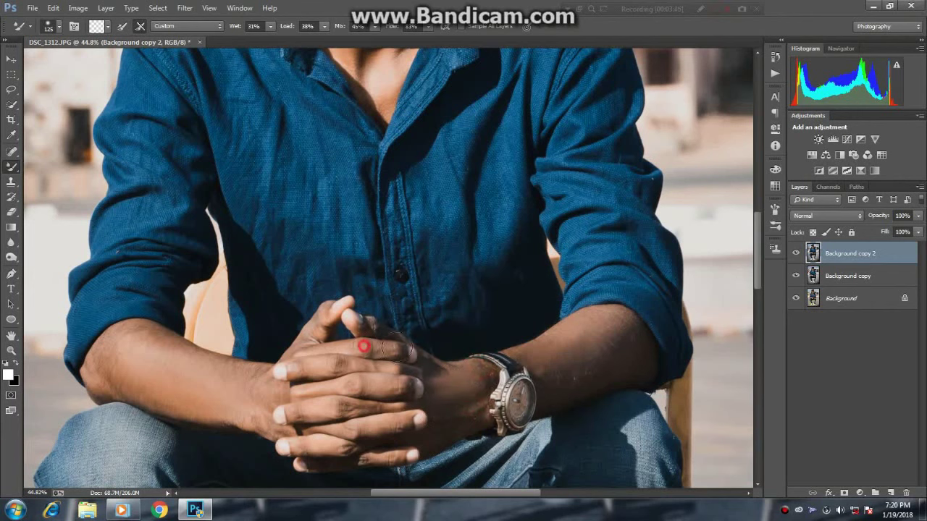
Fit the photo on screen and stack a duplicate of Background copy on top.
{"action": "key", "text": "ctrl+0"}
{"action": "left_click_drag", "start_coordinate": [842, 282], "coordinate": [891, 493]}
{"action": "left_click_drag", "start_coordinate": [857, 279], "coordinate": [854, 255]}
Apply a 2.2-pixel High Pass to the top copy, blended Linear Light at 77% Fill.
{"action": "left_click", "coordinate": [187, 10]}
{"action": "mouse_move", "coordinate": [193, 224]}
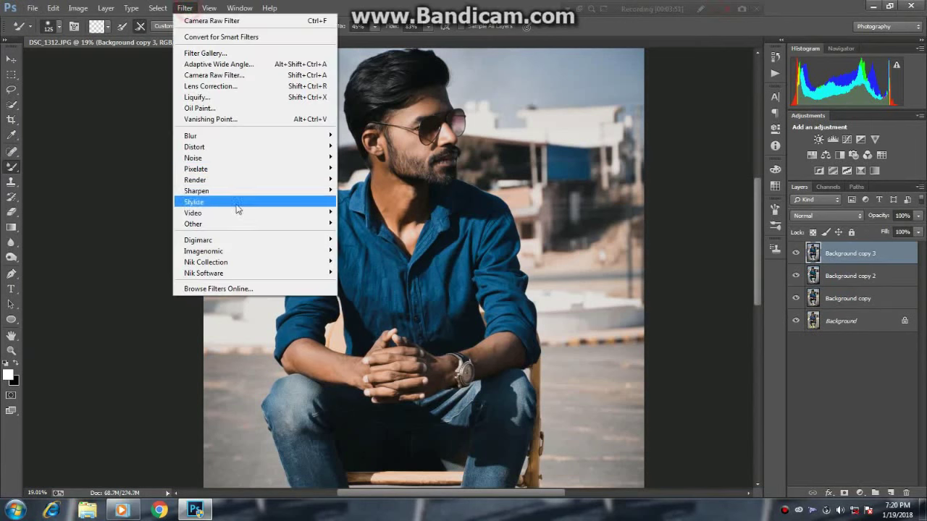
{"action": "left_click", "coordinate": [369, 236]}
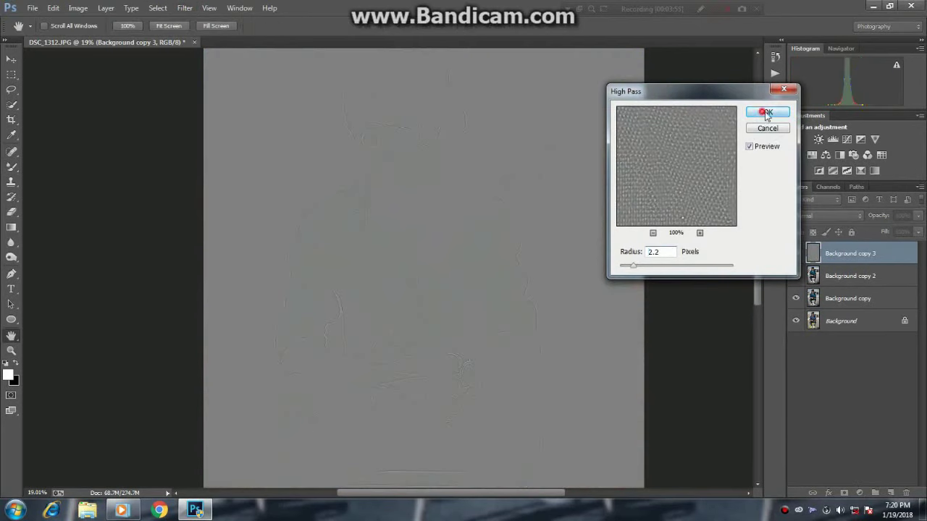
{"action": "left_click", "coordinate": [766, 112]}
{"action": "left_click", "coordinate": [840, 215]}
{"action": "left_click", "coordinate": [809, 404]}
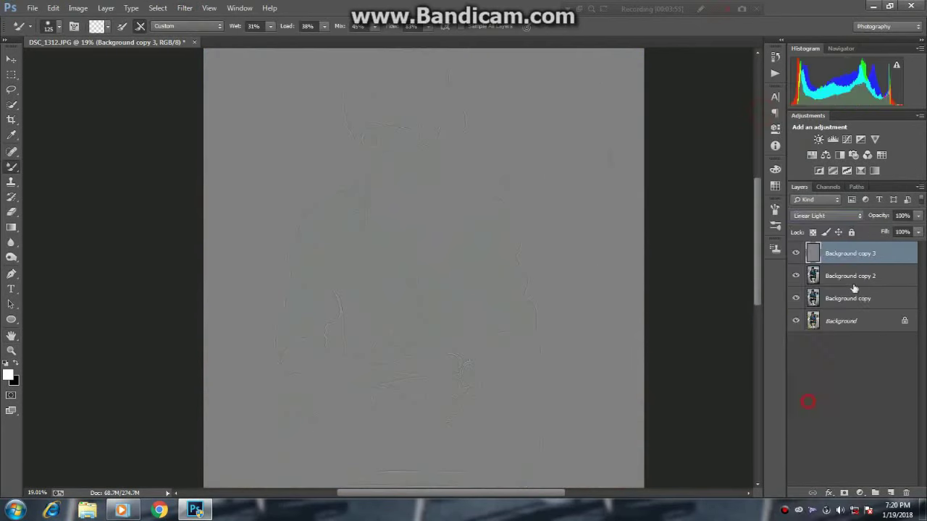
{"action": "left_click_drag", "start_coordinate": [884, 232], "coordinate": [800, 254]}
{"action": "left_click", "coordinate": [796, 255]}
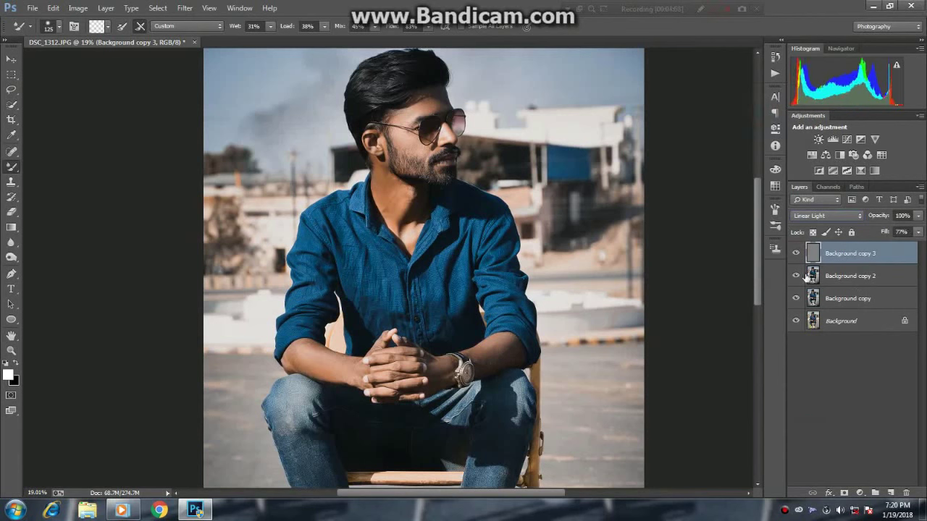
{"action": "left_click", "coordinate": [891, 493]}
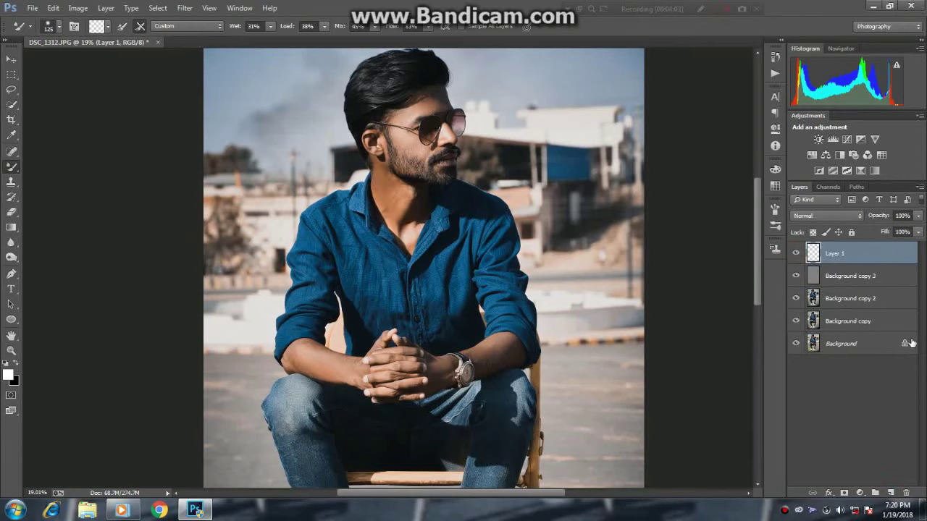
Fill the new layer with 50% gray and set it to Overlay blend mode.
{"action": "key", "text": "shift+F5"}
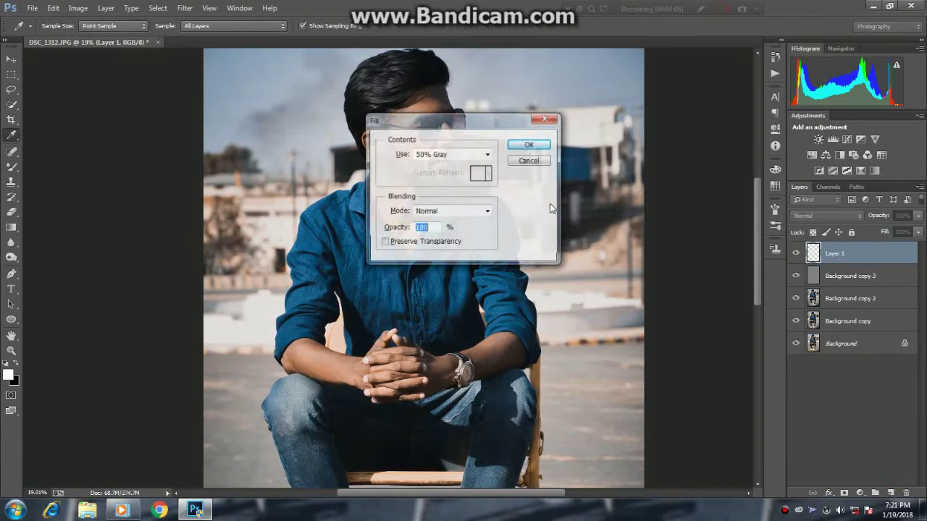
{"action": "left_click", "coordinate": [523, 145]}
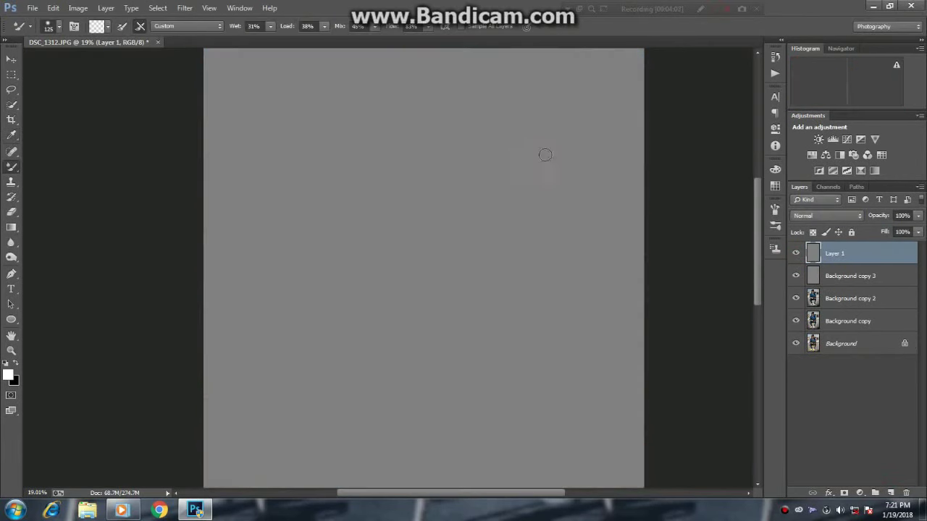
{"action": "left_click", "coordinate": [804, 216]}
{"action": "left_click", "coordinate": [799, 363]}
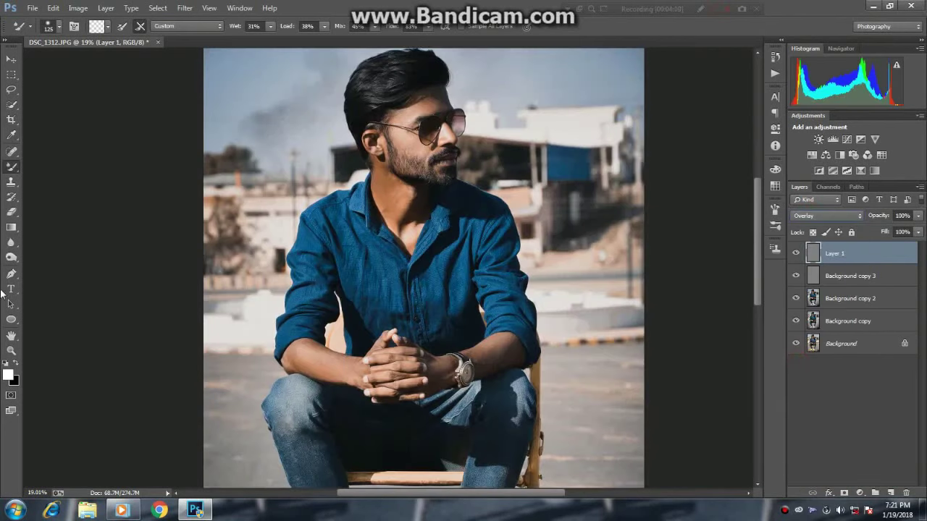
Dodge the cheek, eye area, neck and both forearms on the gray layer.
{"action": "left_click", "coordinate": [11, 257]}
{"action": "left_click", "coordinate": [44, 263]}
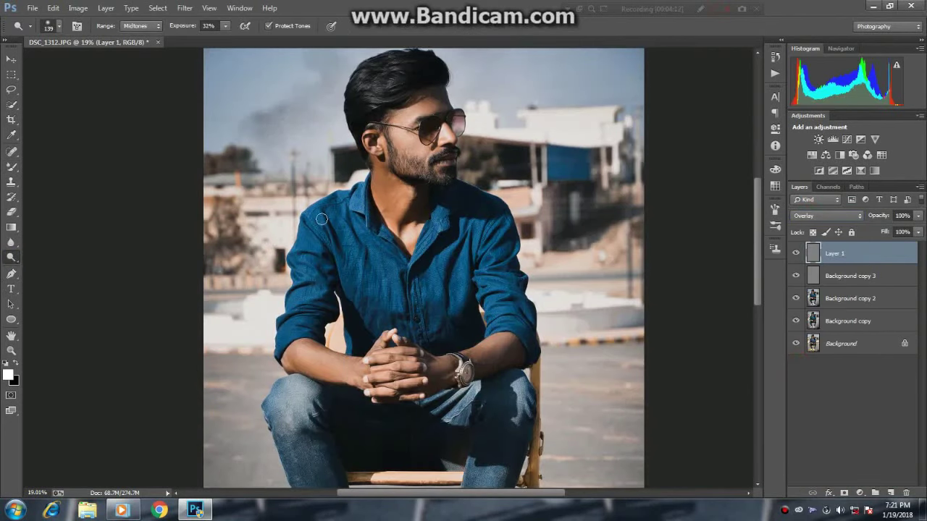
{"action": "scroll", "coordinate": [404, 143], "scroll_direction": "up", "scroll_amount": 2}
{"action": "scroll", "coordinate": [410, 144], "scroll_direction": "up", "scroll_amount": 2}
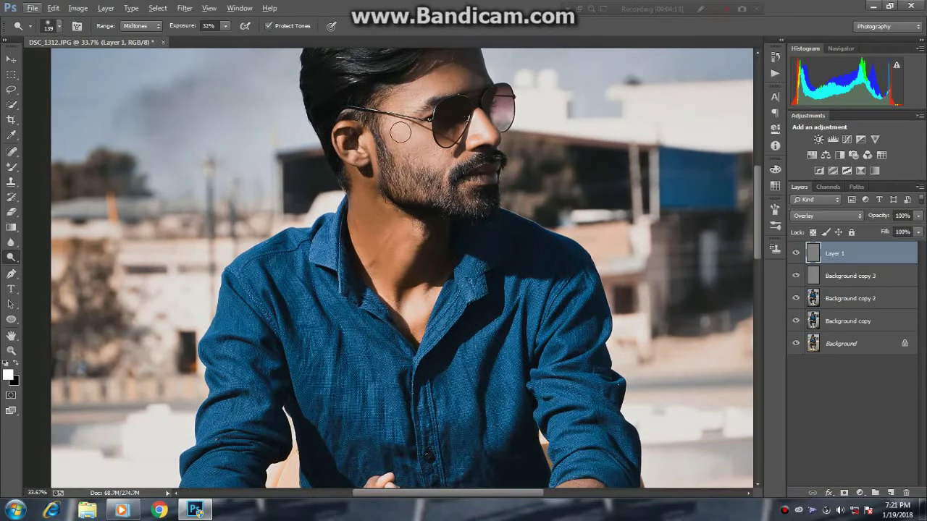
{"action": "mouse_move", "coordinate": [416, 146]}
{"action": "left_mouse_down"}
{"action": "mouse_move", "coordinate": [414, 131]}
{"action": "mouse_move", "coordinate": [429, 151]}
{"action": "left_mouse_up"}
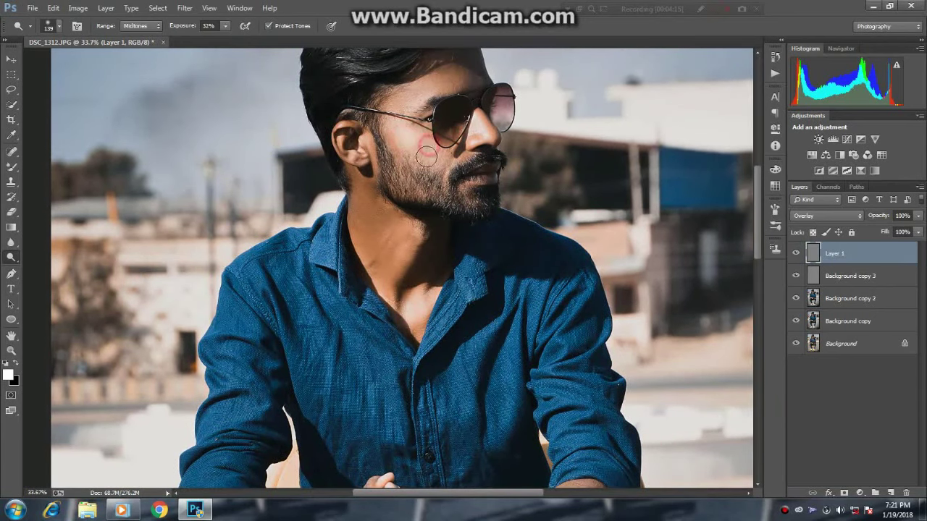
{"action": "left_click_drag", "start_coordinate": [410, 102], "coordinate": [430, 91]}
{"action": "left_click_drag", "start_coordinate": [421, 230], "coordinate": [402, 286]}
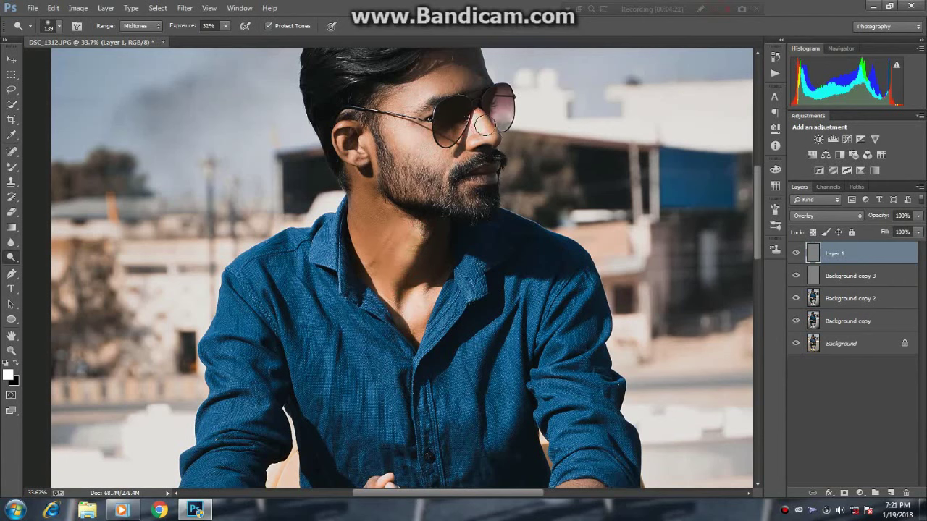
{"action": "key", "text": "ctrl+0"}
{"action": "scroll", "coordinate": [431, 326], "scroll_direction": "up", "scroll_amount": 2}
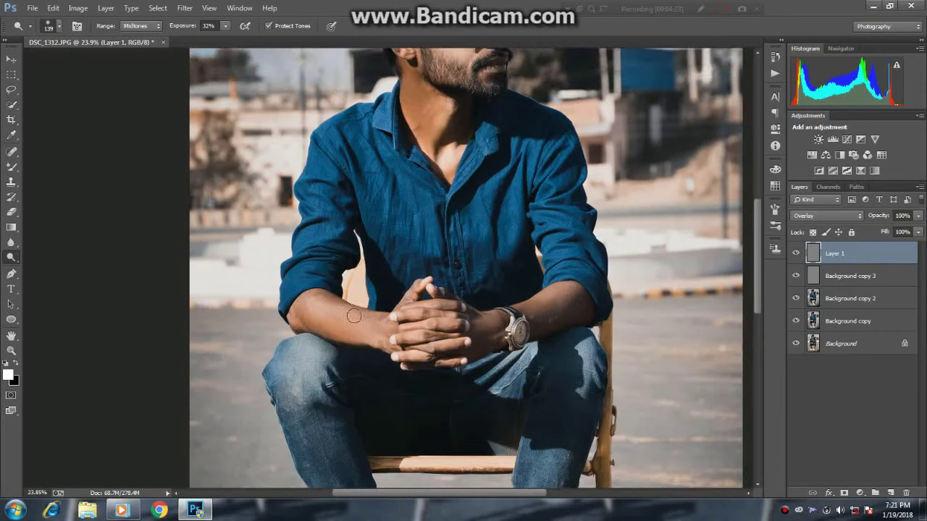
{"action": "left_click_drag", "start_coordinate": [322, 303], "coordinate": [435, 319]}
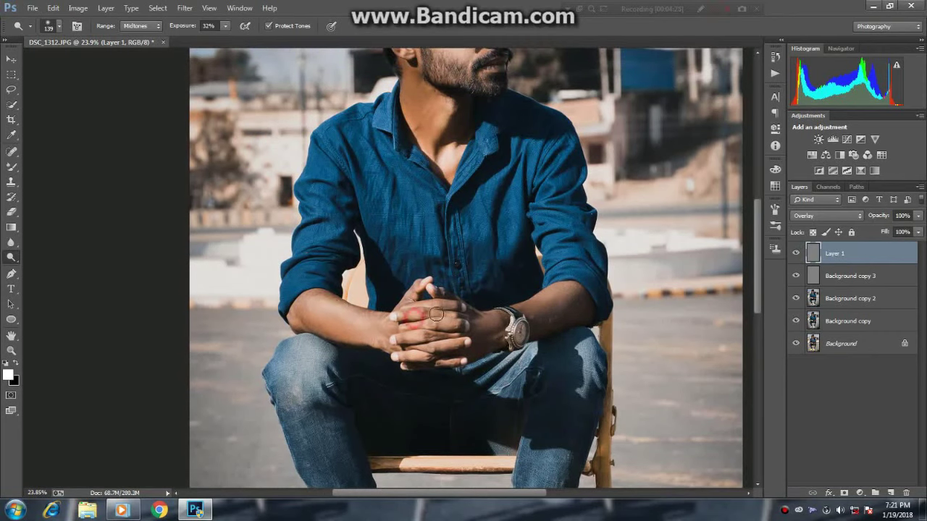
{"action": "mouse_move", "coordinate": [563, 289]}
{"action": "left_mouse_down"}
{"action": "mouse_move", "coordinate": [521, 307]}
{"action": "mouse_move", "coordinate": [442, 312]}
{"action": "left_mouse_up"}
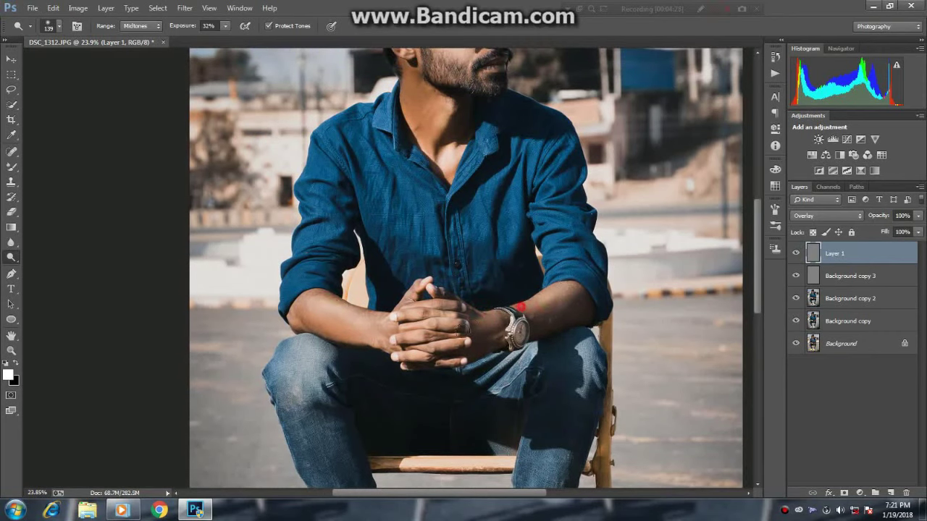
{"action": "right_click", "coordinate": [11, 257]}
Burn the shirt and background at Highlights, 25% on the gray Overlay layer, with the photo fit to screen.
{"action": "left_click", "coordinate": [36, 268]}
{"action": "key", "text": "ctrl+0"}
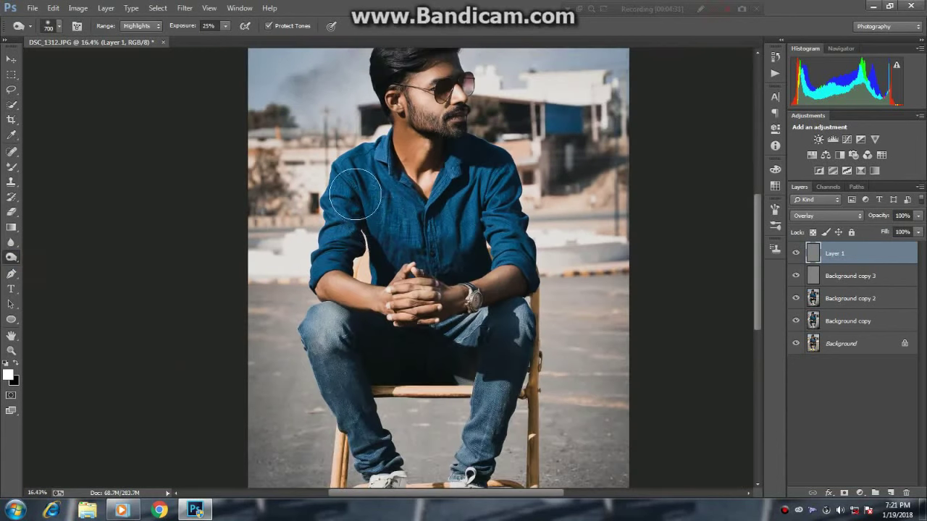
{"action": "left_click_drag", "start_coordinate": [355, 194], "coordinate": [293, 114]}
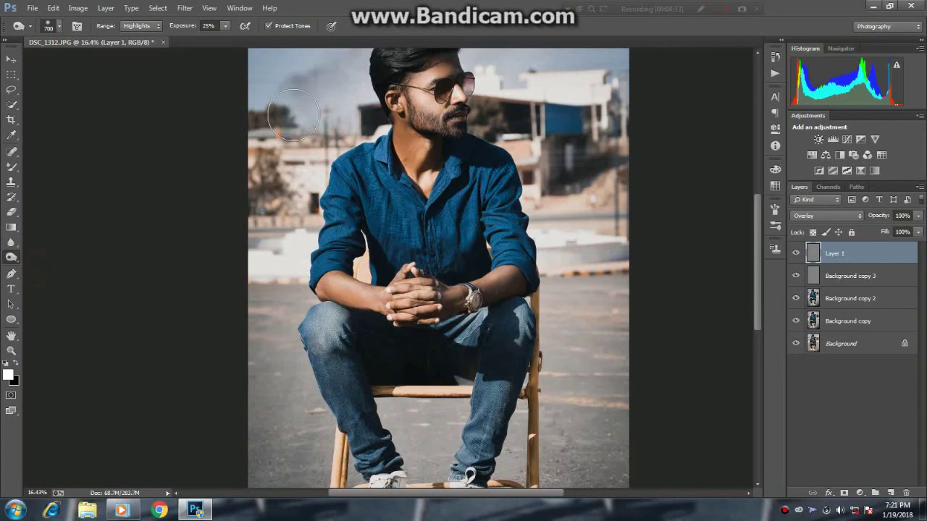
{"action": "scroll", "coordinate": [294, 116], "scroll_direction": "down", "scroll_amount": 1}
{"action": "scroll", "coordinate": [290, 125], "scroll_direction": "down", "scroll_amount": 3}
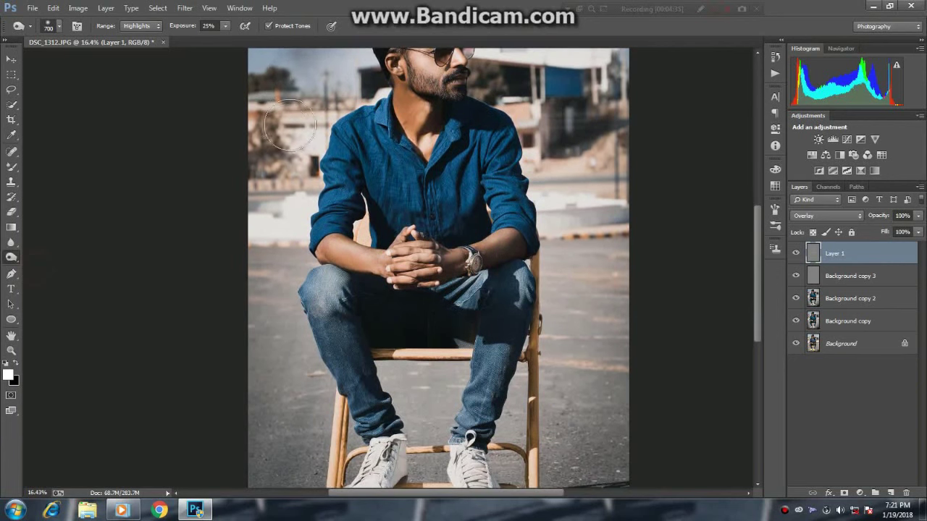
{"action": "scroll", "coordinate": [279, 177], "scroll_direction": "down", "scroll_amount": 3}
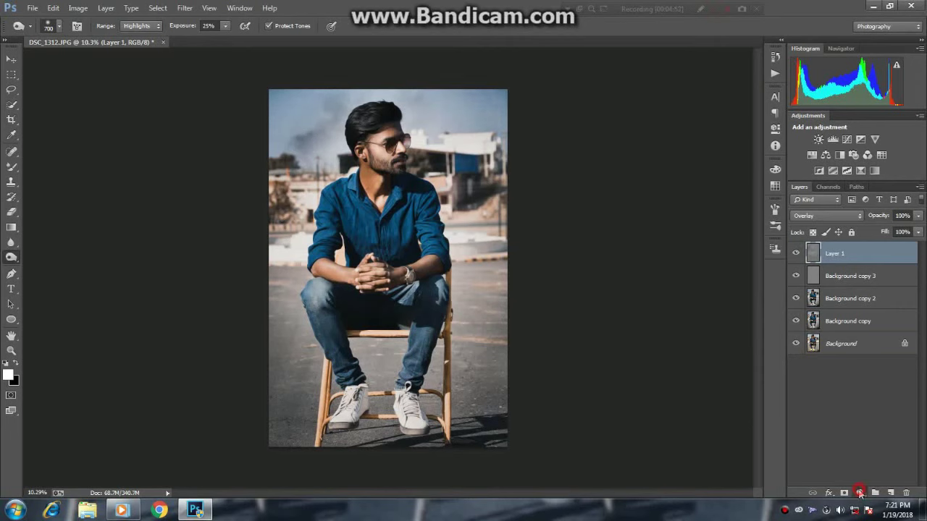
Add a Gradient Map adjustment layer using the Violet, Orange gradient preset.
{"action": "left_click", "coordinate": [860, 492]}
{"action": "left_click", "coordinate": [852, 467]}
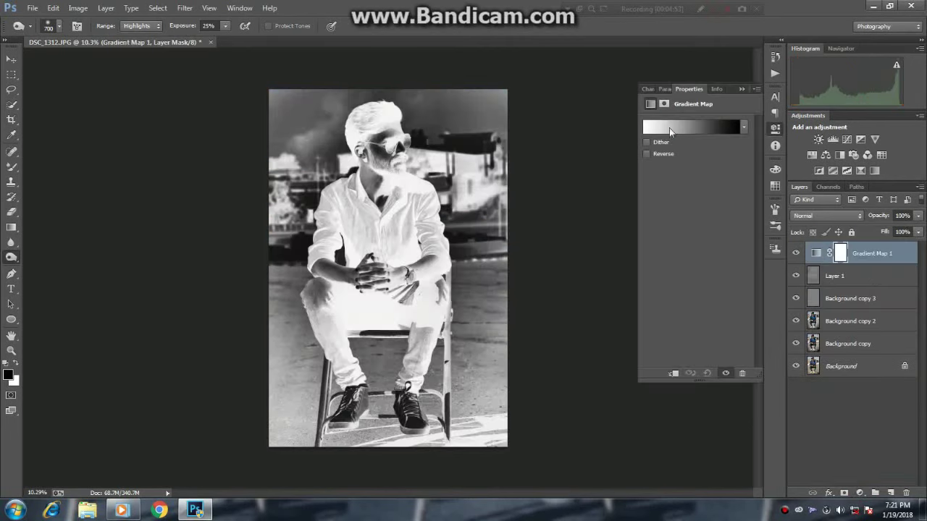
{"action": "left_click", "coordinate": [684, 131]}
{"action": "left_click", "coordinate": [743, 106]}
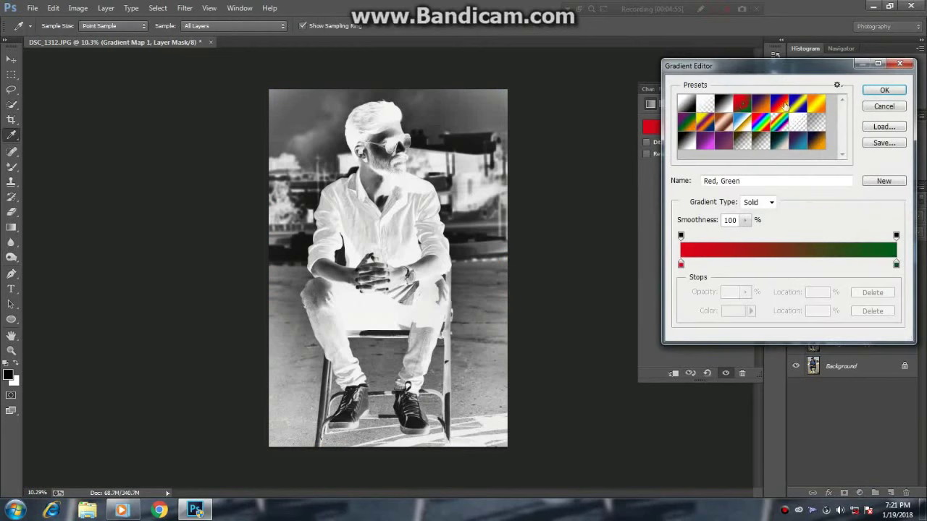
{"action": "left_click", "coordinate": [761, 104]}
{"action": "left_click", "coordinate": [884, 90]}
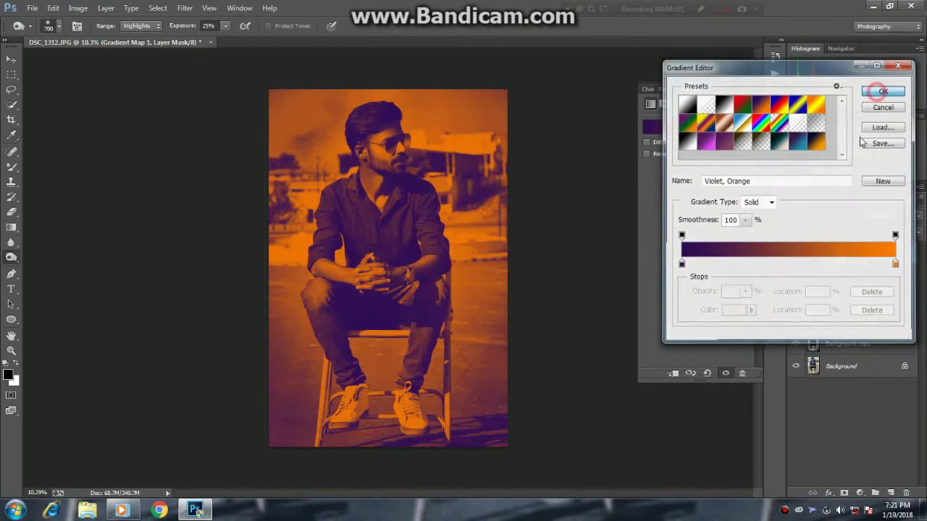
Blend the gradient map in Soft Light at 10% opacity and compare it on and off.
{"action": "left_click", "coordinate": [825, 215]}
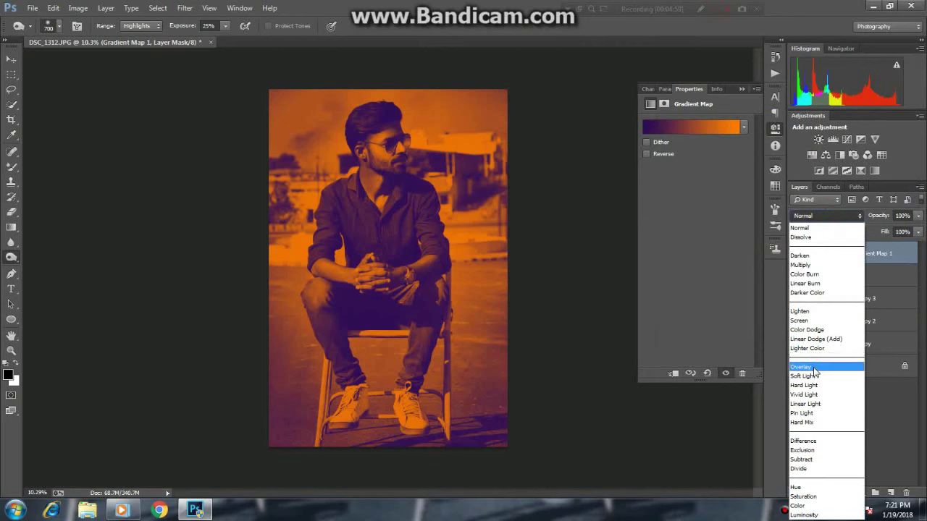
{"action": "left_click", "coordinate": [813, 369]}
{"action": "left_click_drag", "start_coordinate": [878, 215], "coordinate": [861, 218]}
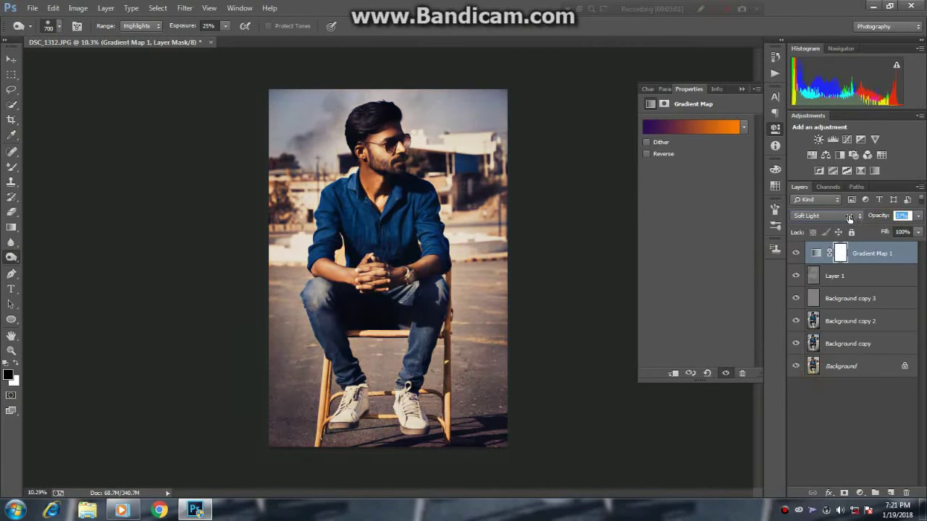
{"action": "left_click", "coordinate": [796, 253]}
{"action": "left_click_drag", "start_coordinate": [884, 219], "coordinate": [822, 246]}
{"action": "left_click", "coordinate": [796, 253]}
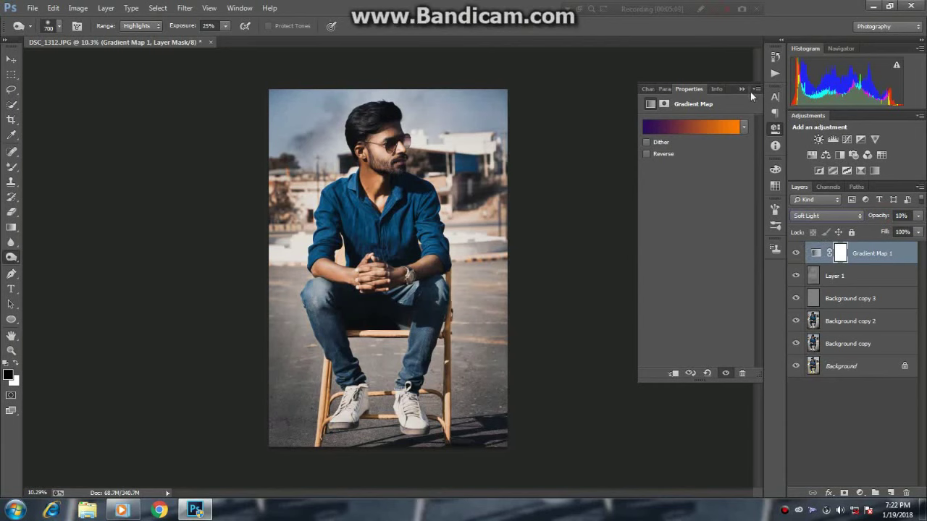
{"action": "left_click", "coordinate": [741, 88]}
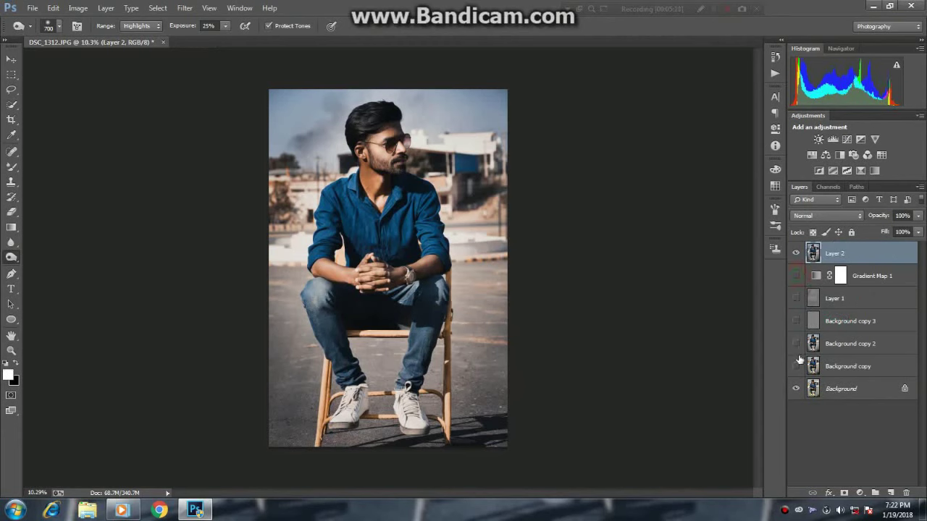
{"action": "left_click", "coordinate": [795, 253]}
{"action": "left_click", "coordinate": [796, 253]}
{"action": "left_click", "coordinate": [795, 253]}
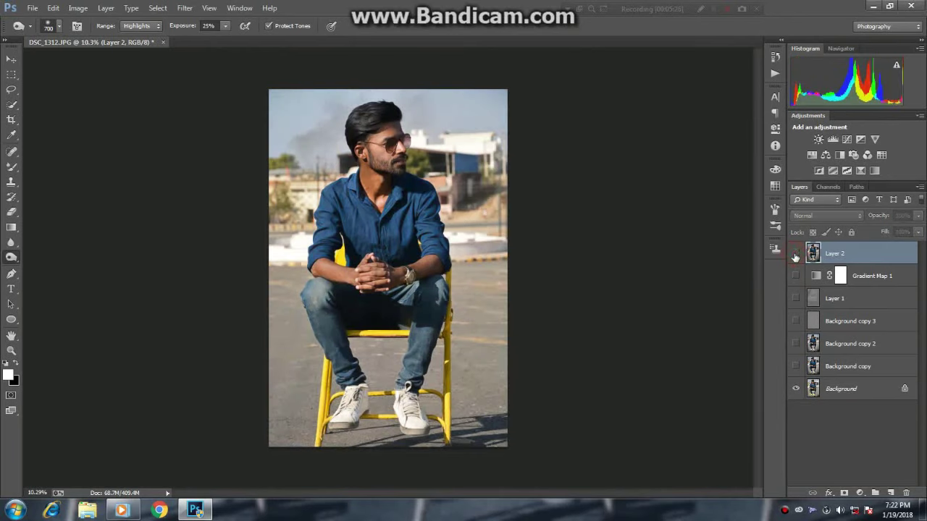